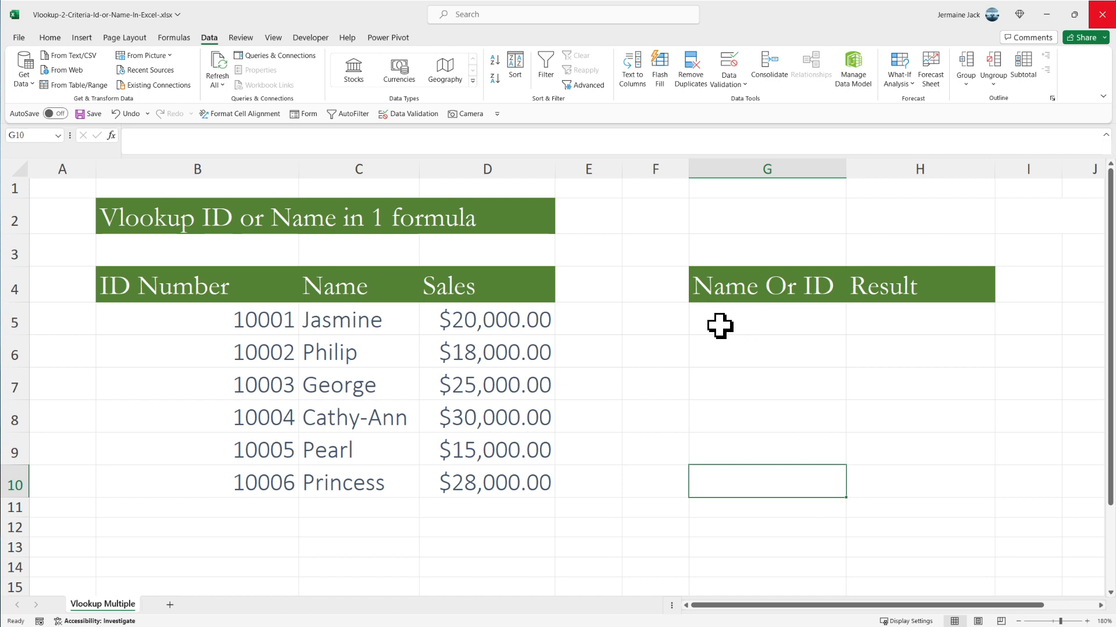
# - Examine the ID Number, Name and Sales columns of the table and the Name Or ID and Result cells in row 5
pyautogui.click(277, 324)
pyautogui.moveTo(280, 325); pyautogui.dragTo(323, 319)
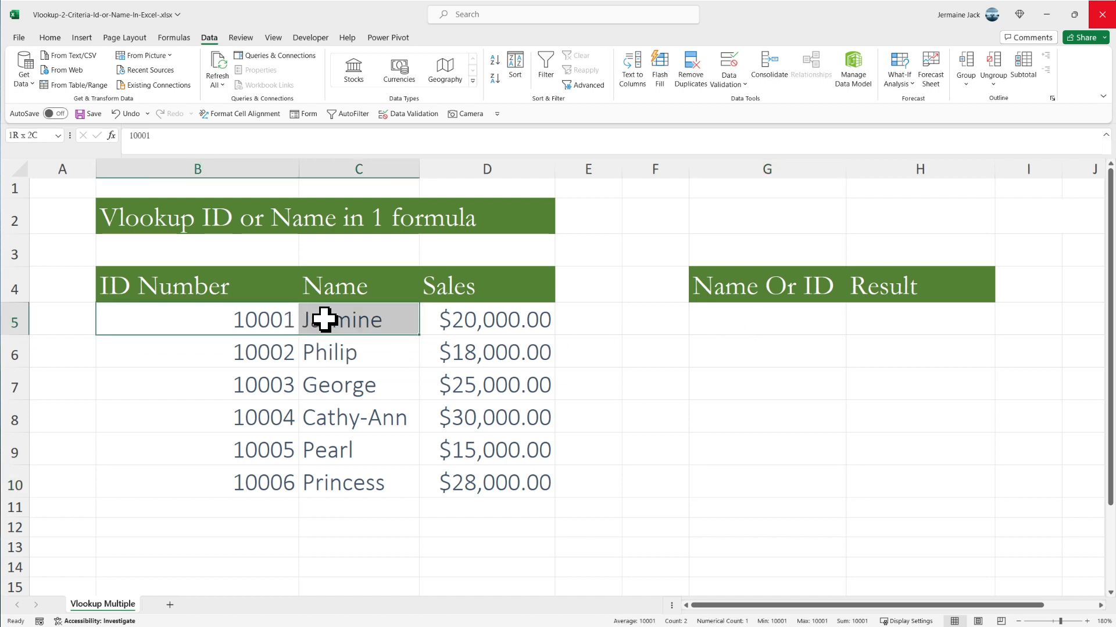
pyautogui.click(242, 323)
pyautogui.moveTo(242, 323); pyautogui.dragTo(242, 483)
pyautogui.moveTo(378, 307); pyautogui.dragTo(379, 478)
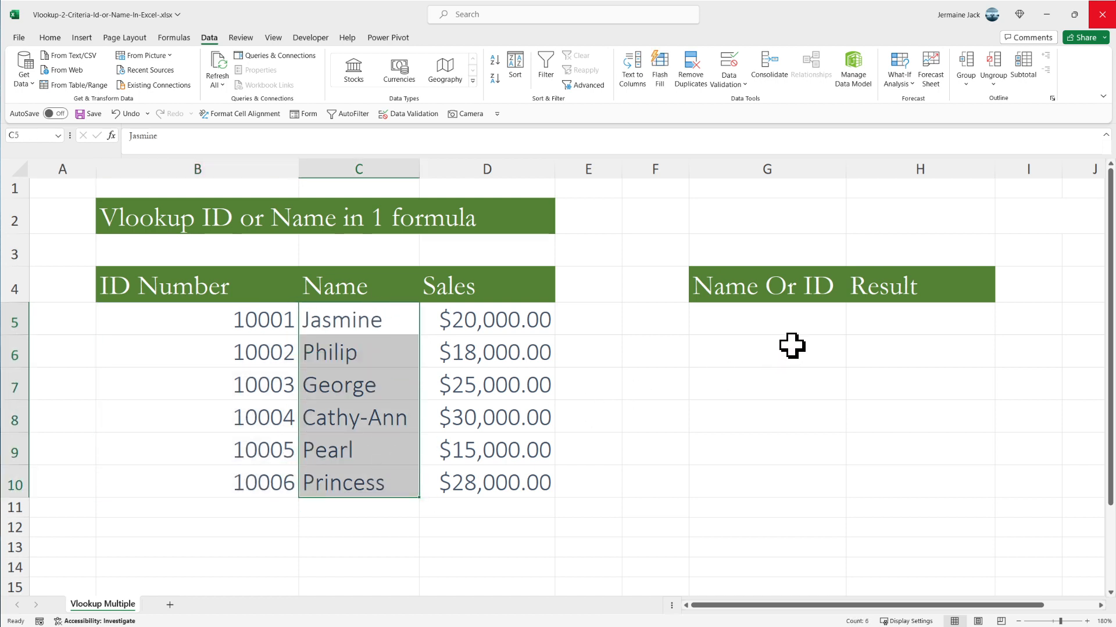
pyautogui.click(787, 323)
pyautogui.moveTo(498, 319); pyautogui.dragTo(518, 469)
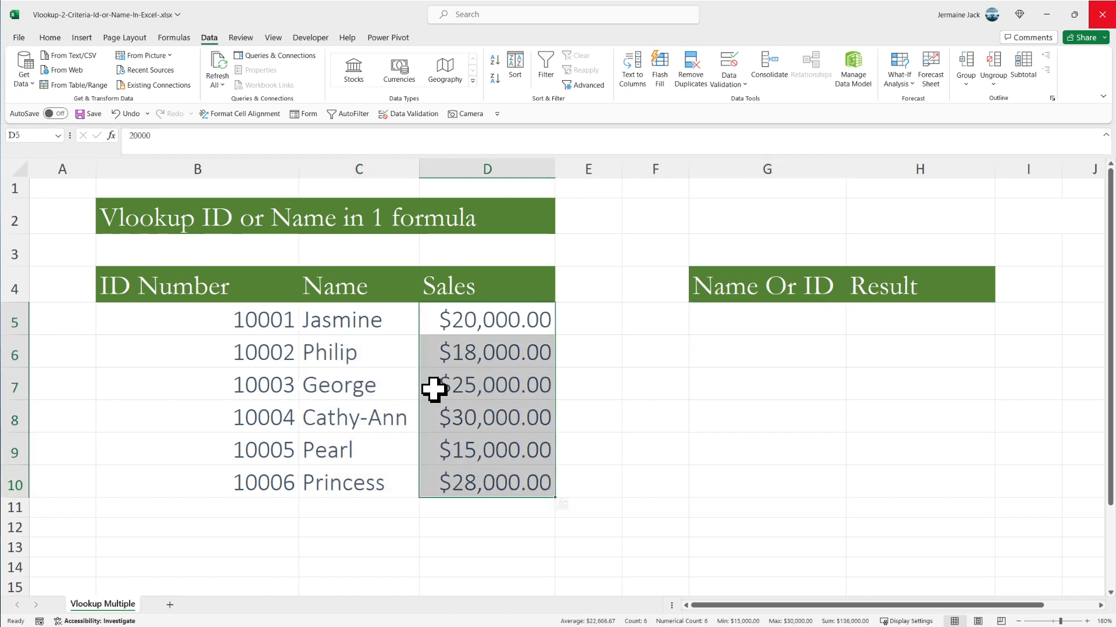
pyautogui.moveTo(498, 326); pyautogui.dragTo(508, 451)
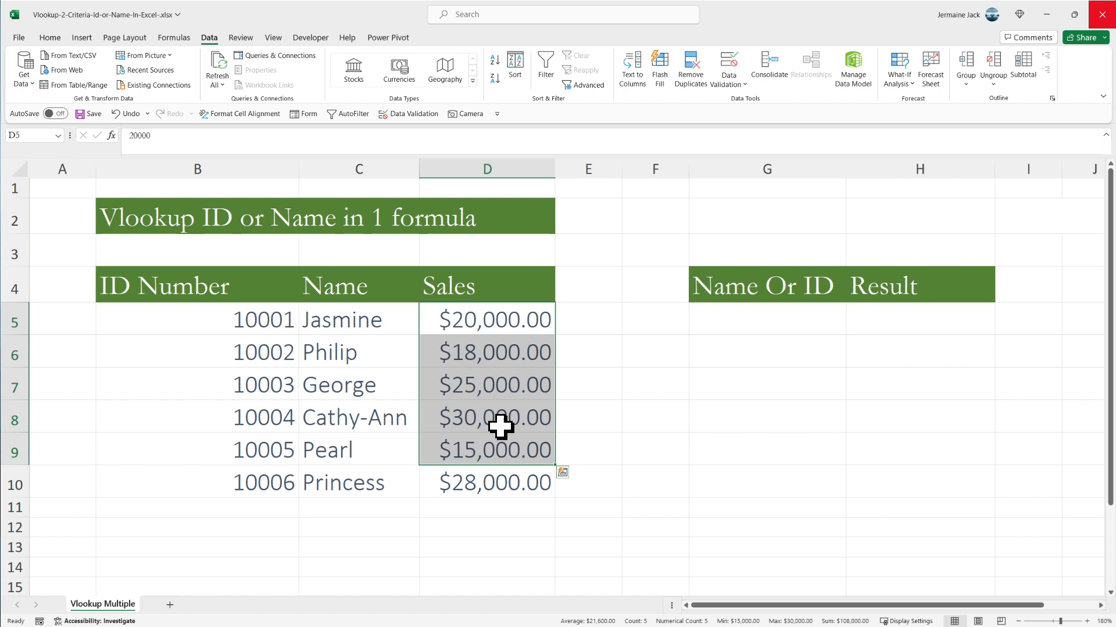
pyautogui.moveTo(241, 324); pyautogui.dragTo(244, 424)
pyautogui.moveTo(371, 347); pyautogui.dragTo(384, 419)
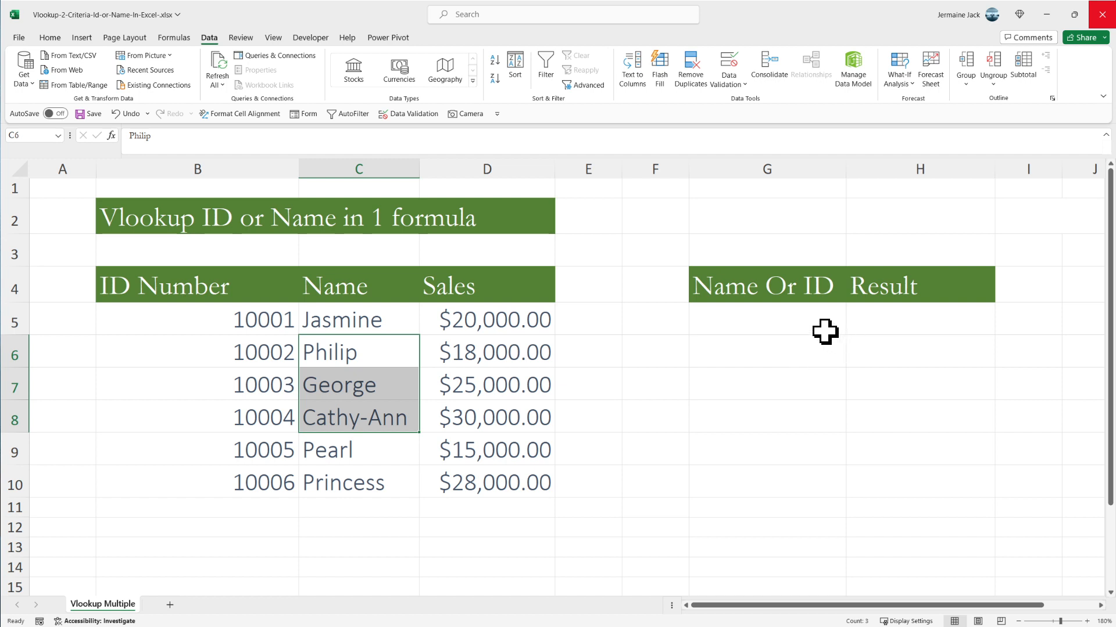
pyautogui.click(804, 319)
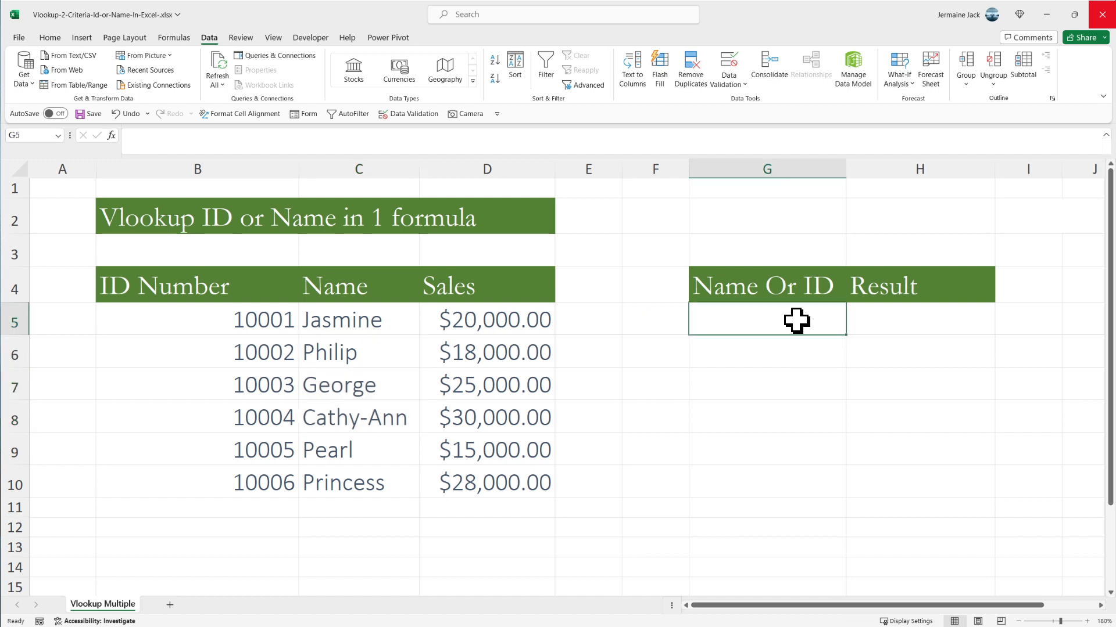
pyautogui.click(860, 319)
# - Enter the name from the first table row, in lowercase, in the Name Or ID cell G5
pyautogui.click(814, 321)
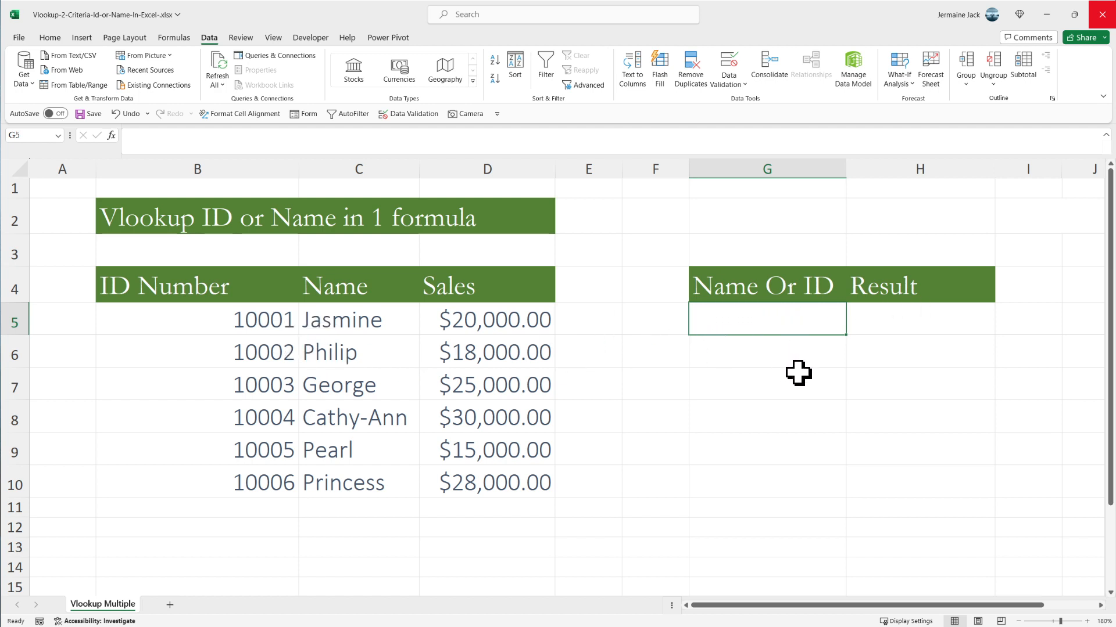
pyautogui.write('jasmine')
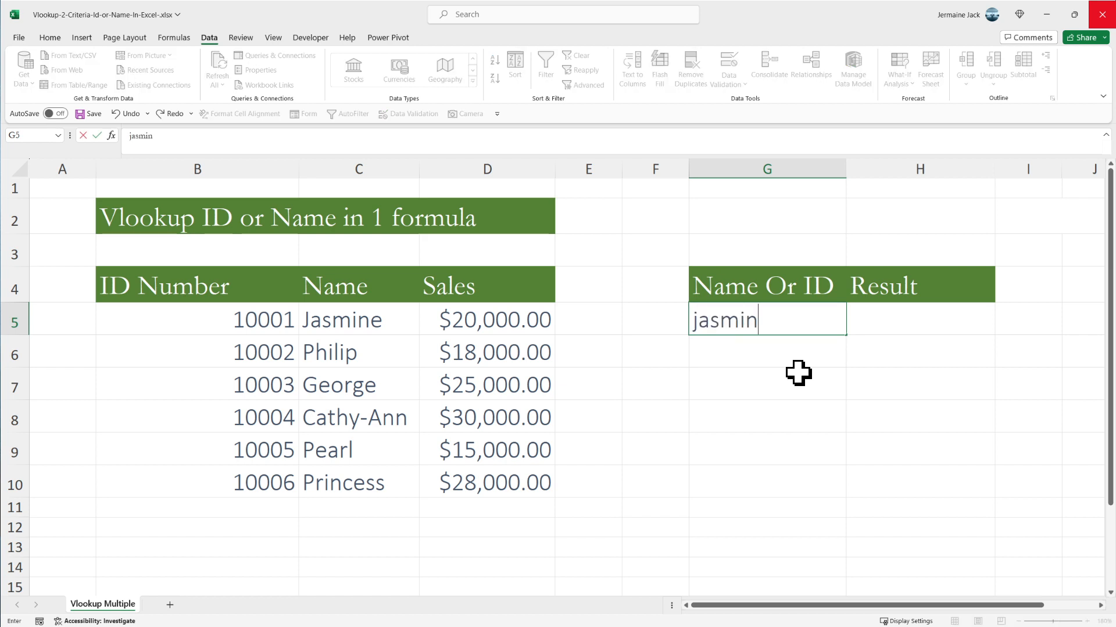
pyautogui.press('Return')
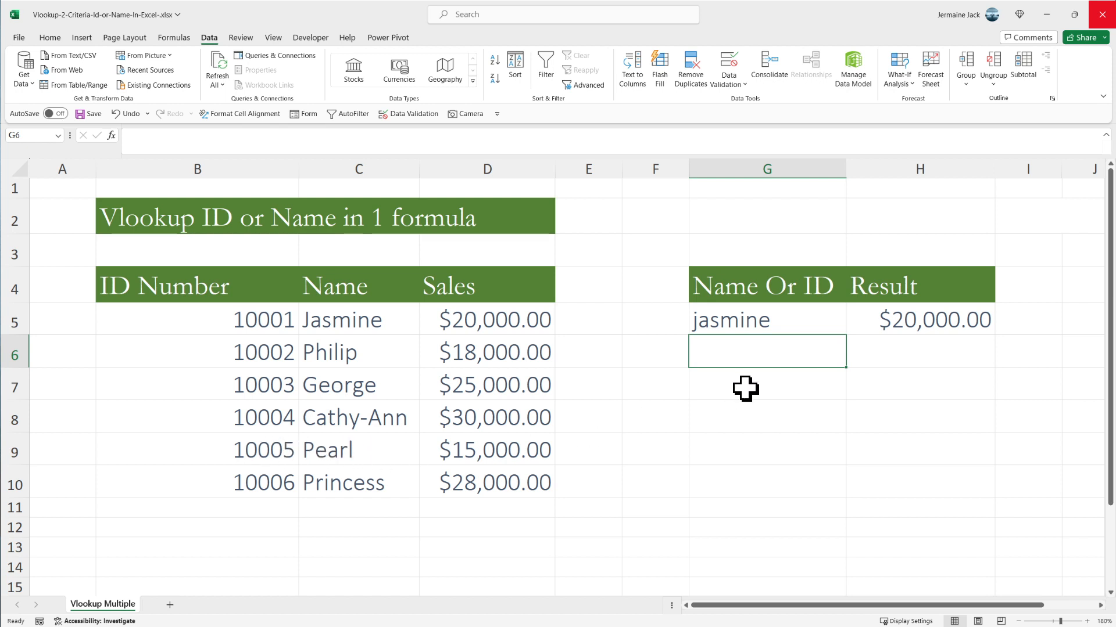
# - Replace the lookup value in G5 with the ID number listed in B9
pyautogui.click(753, 317)
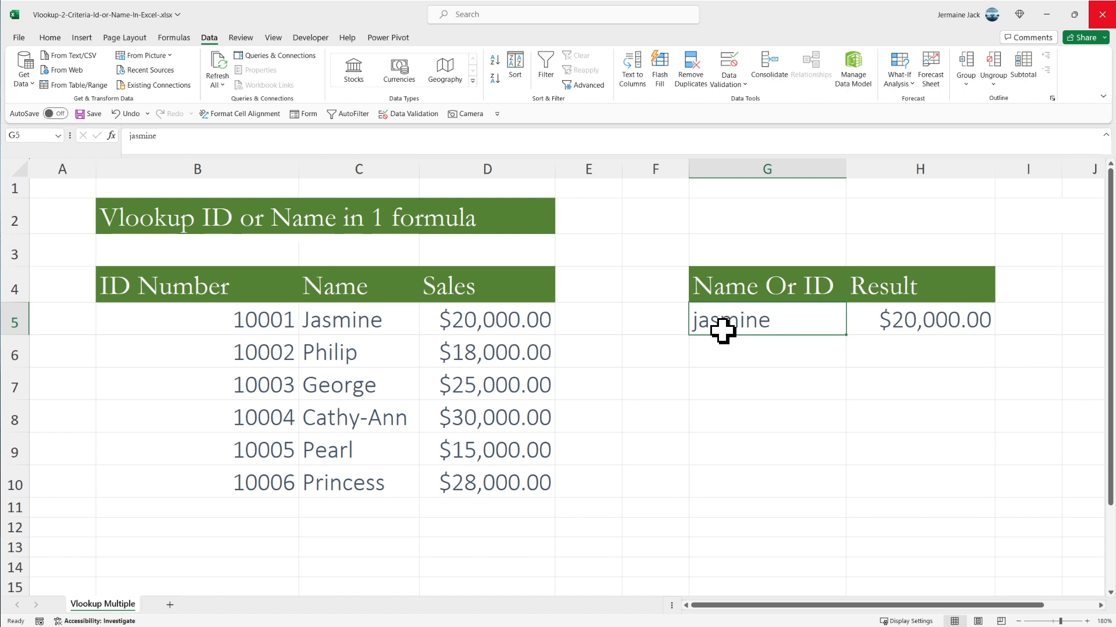
pyautogui.write('10005')
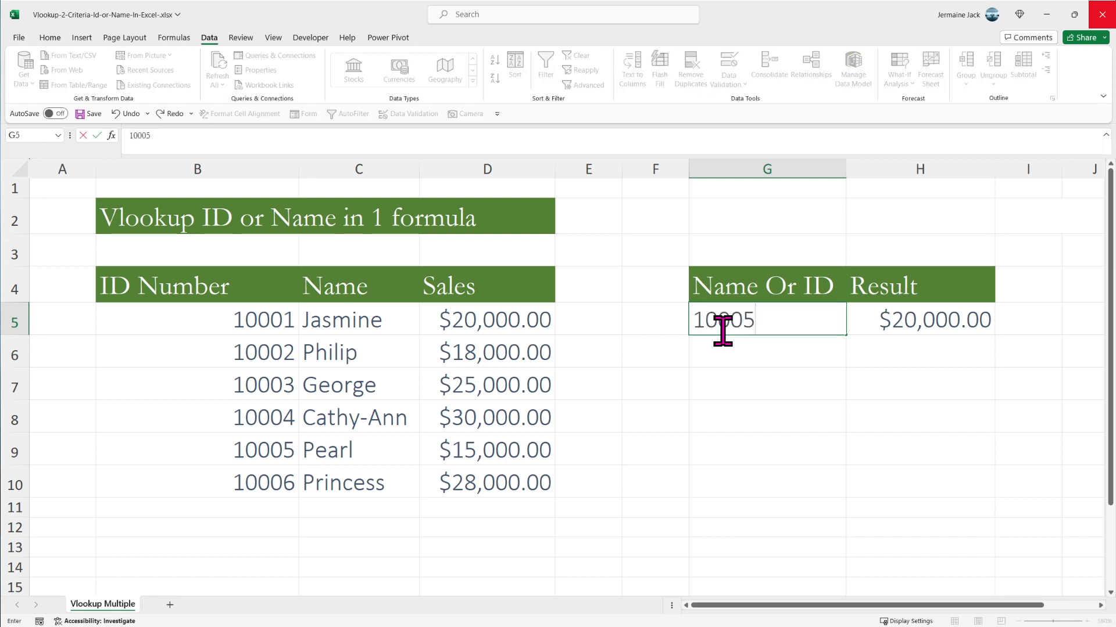
pyautogui.press('Return')
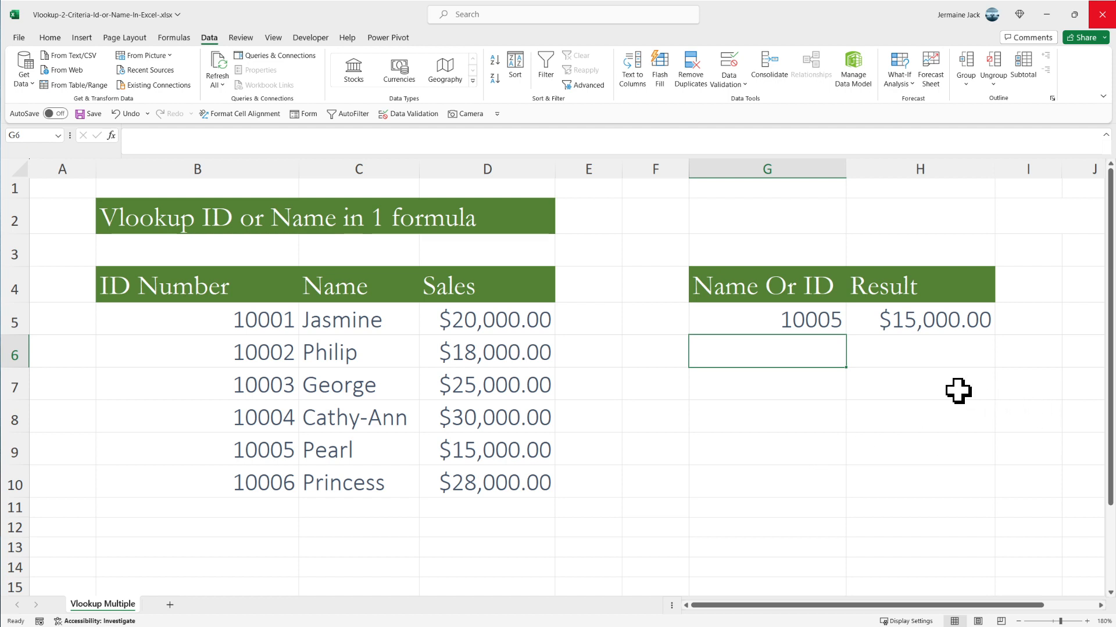
# - Clear the Result cell H5 and start an IF formula there with ISTEXT(G5) as the logical test
pyautogui.click(927, 326)
pyautogui.press('Delete')
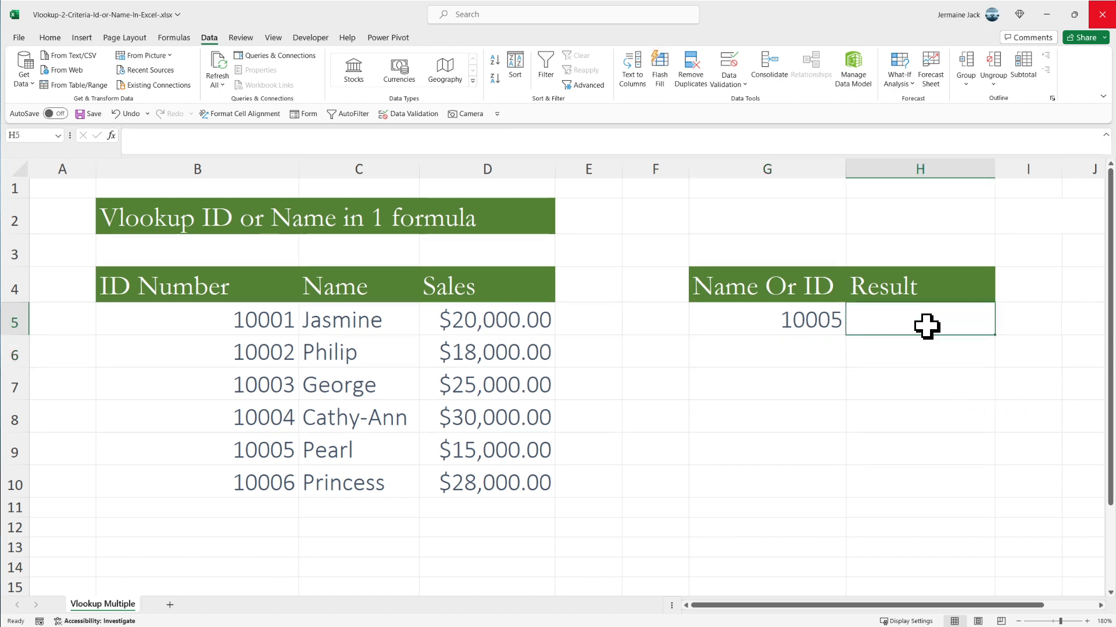
pyautogui.write('=')
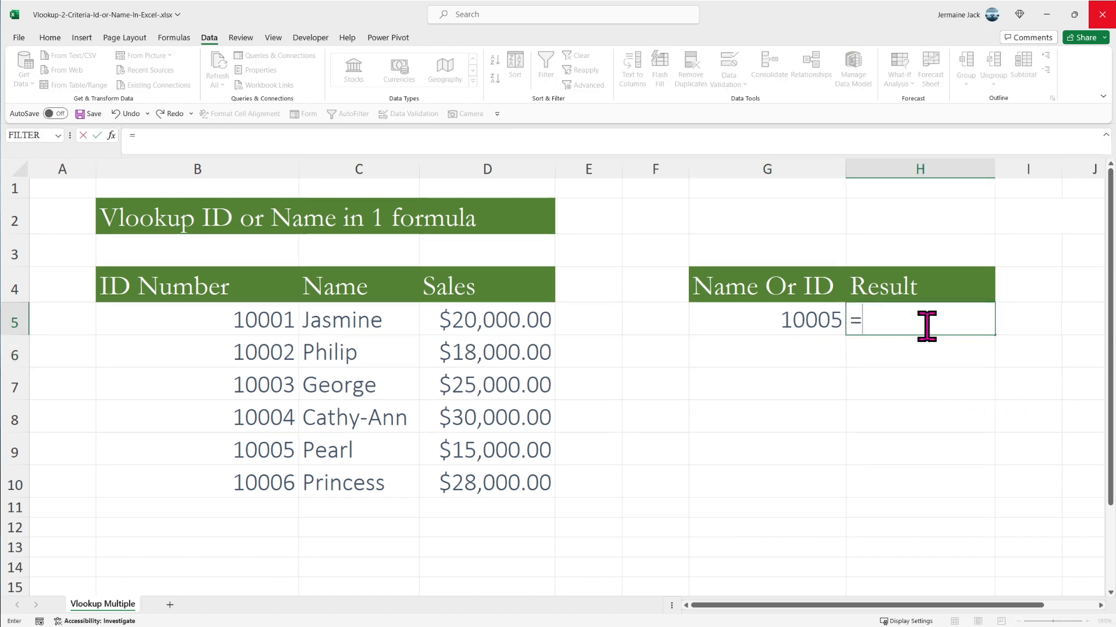
pyautogui.write('if')
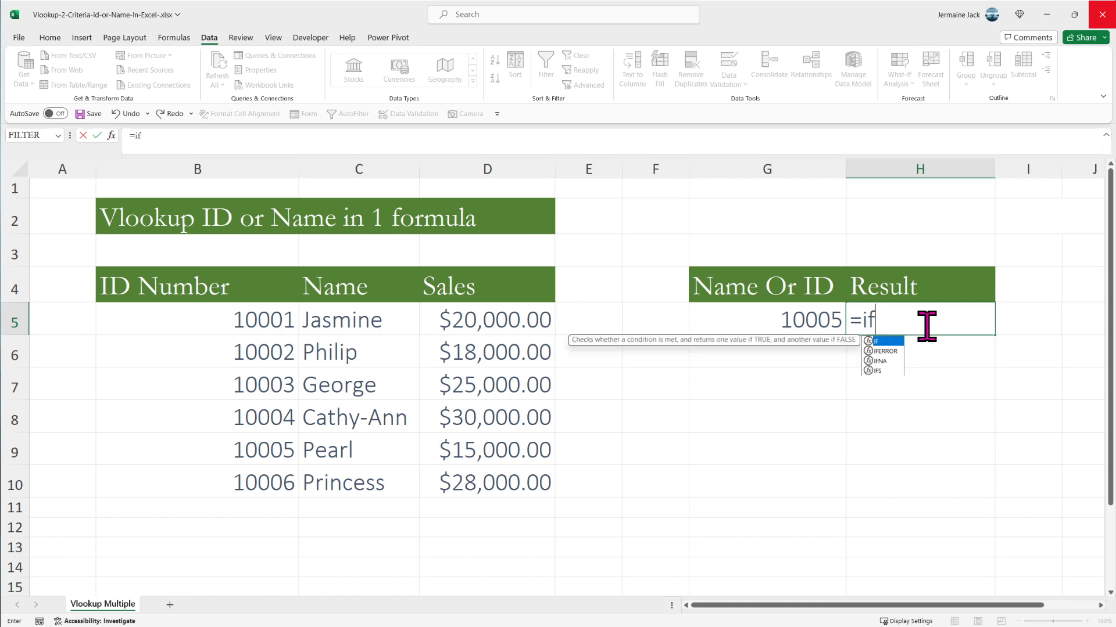
pyautogui.press('Tab')
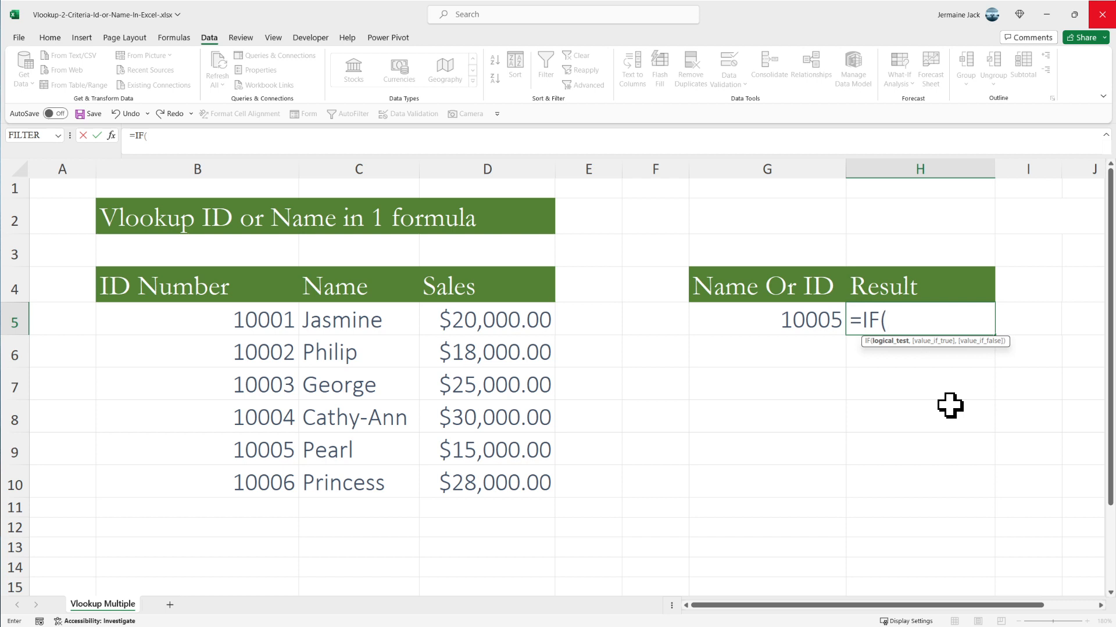
pyautogui.write('istext')
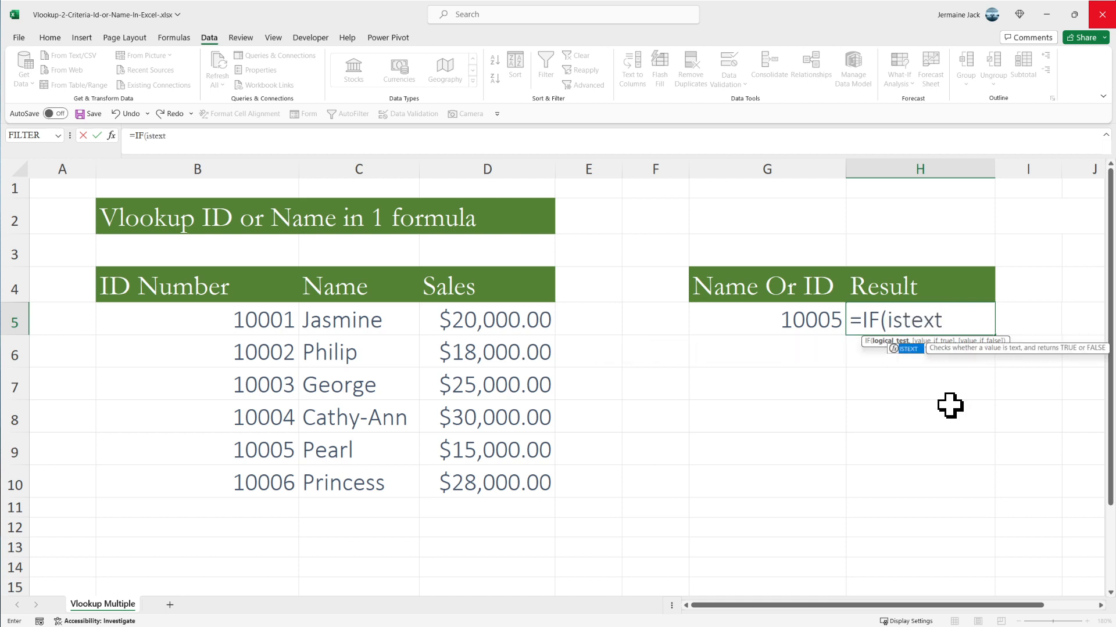
pyautogui.press('Tab')
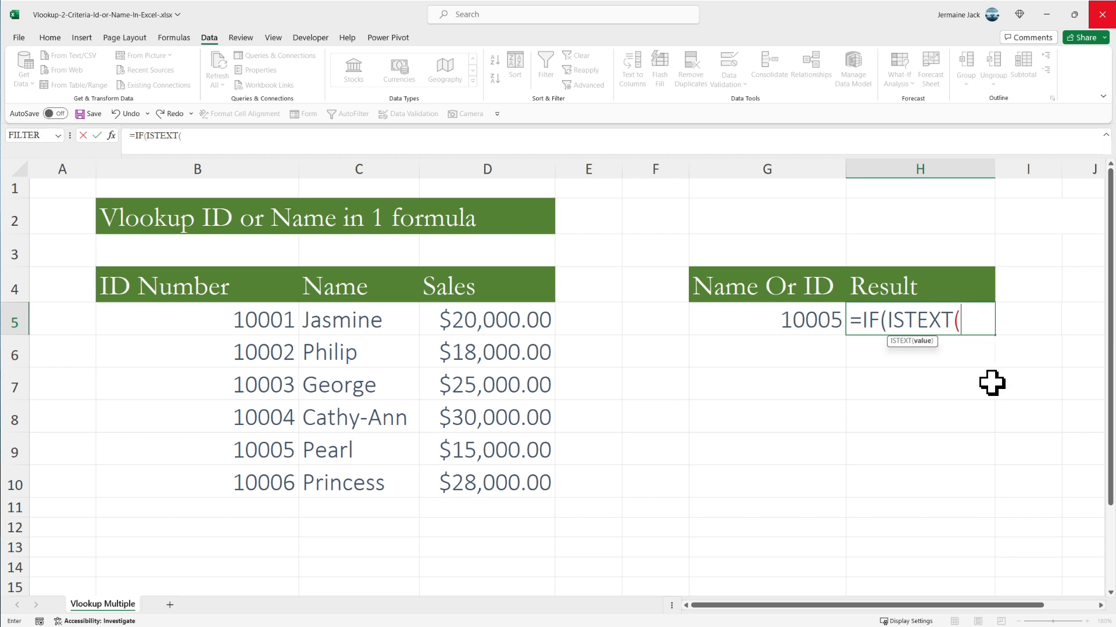
pyautogui.click(799, 320)
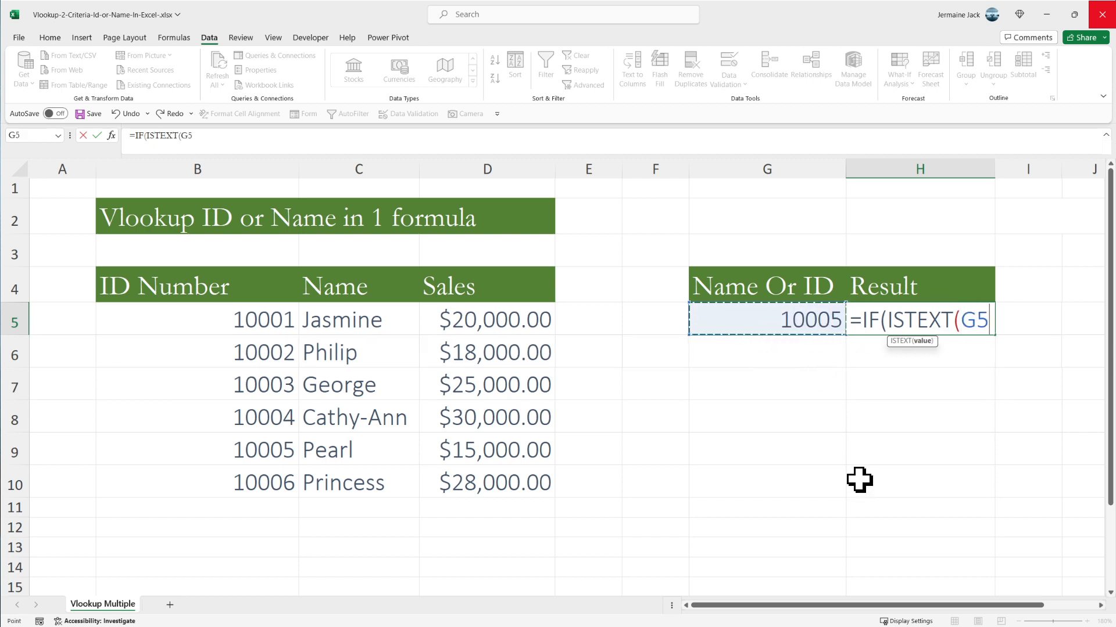
pyautogui.write(')')
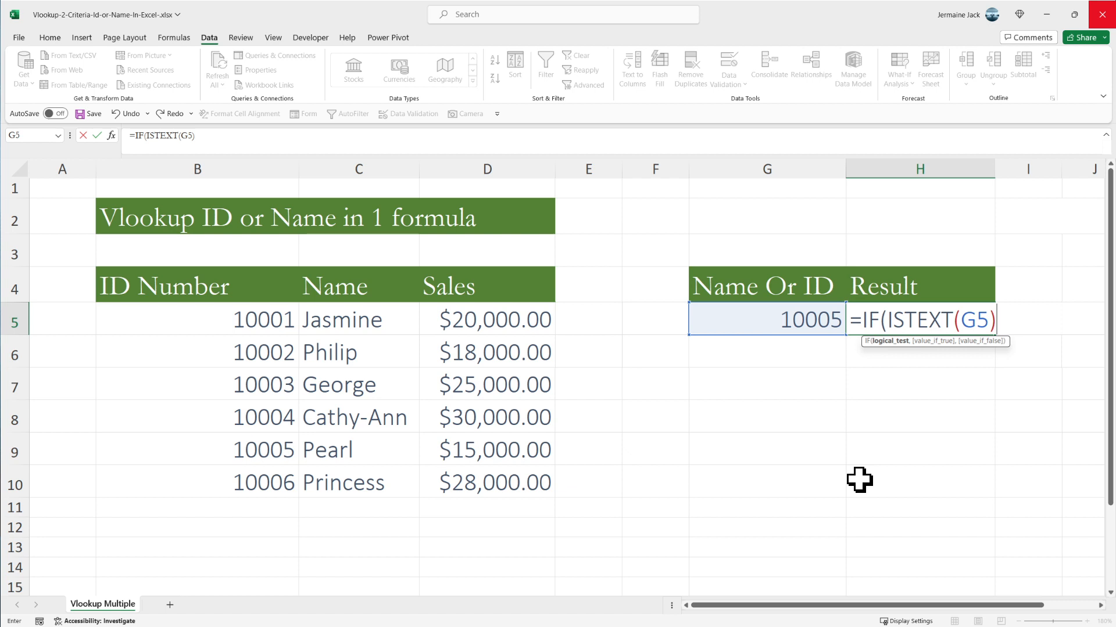
pyautogui.write(',')
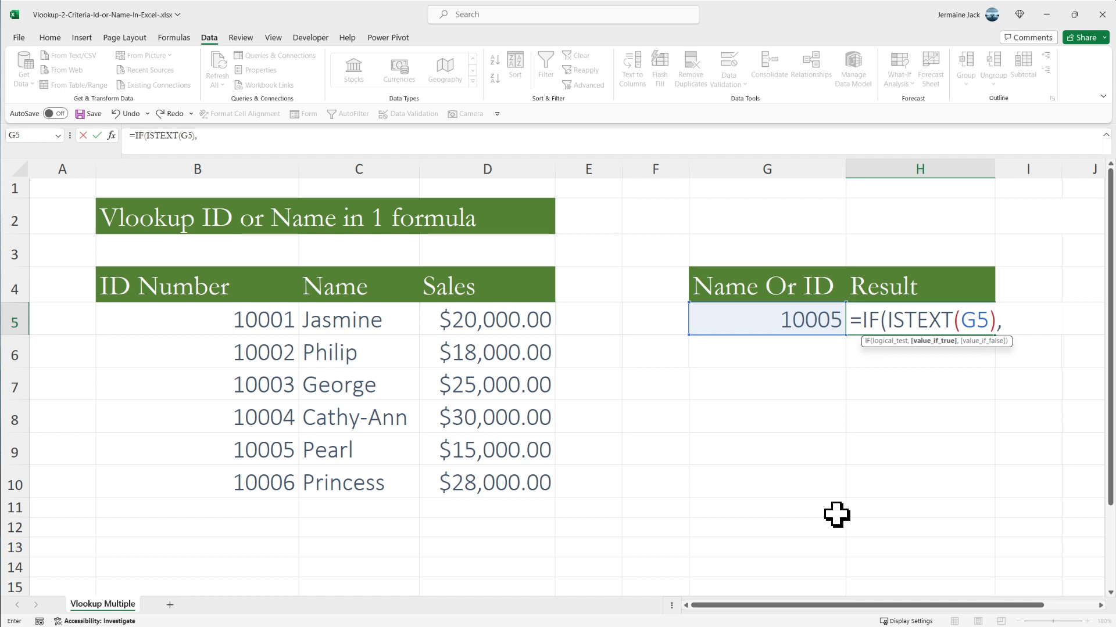
# - Add a VLOOKUP with G5 as its lookup value for the IF formula's value if true
pyautogui.write('V')
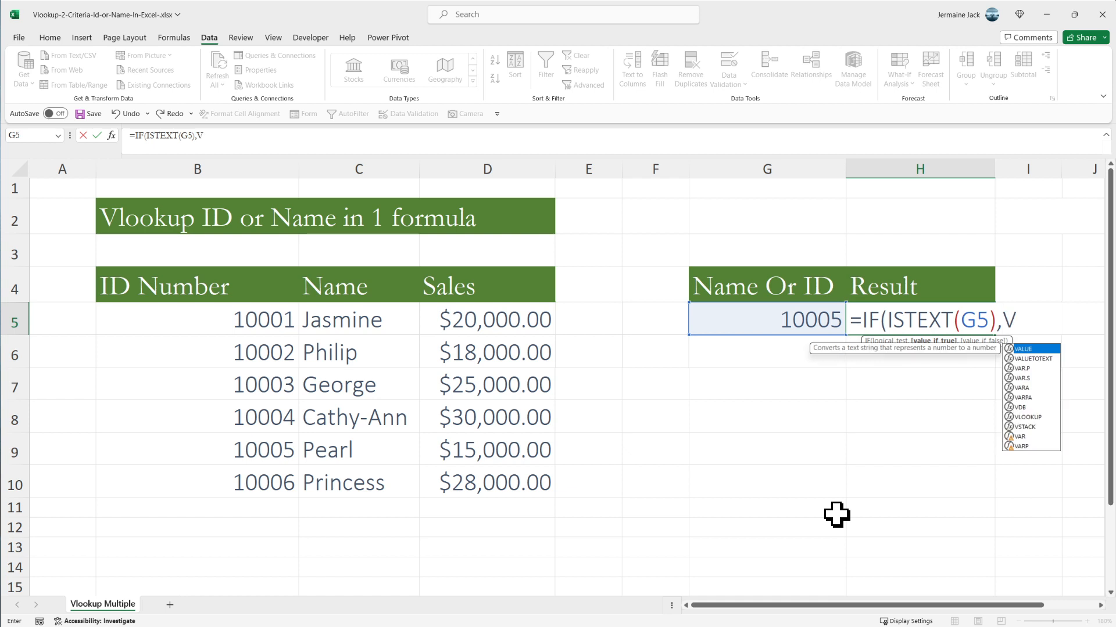
pyautogui.write('lookup')
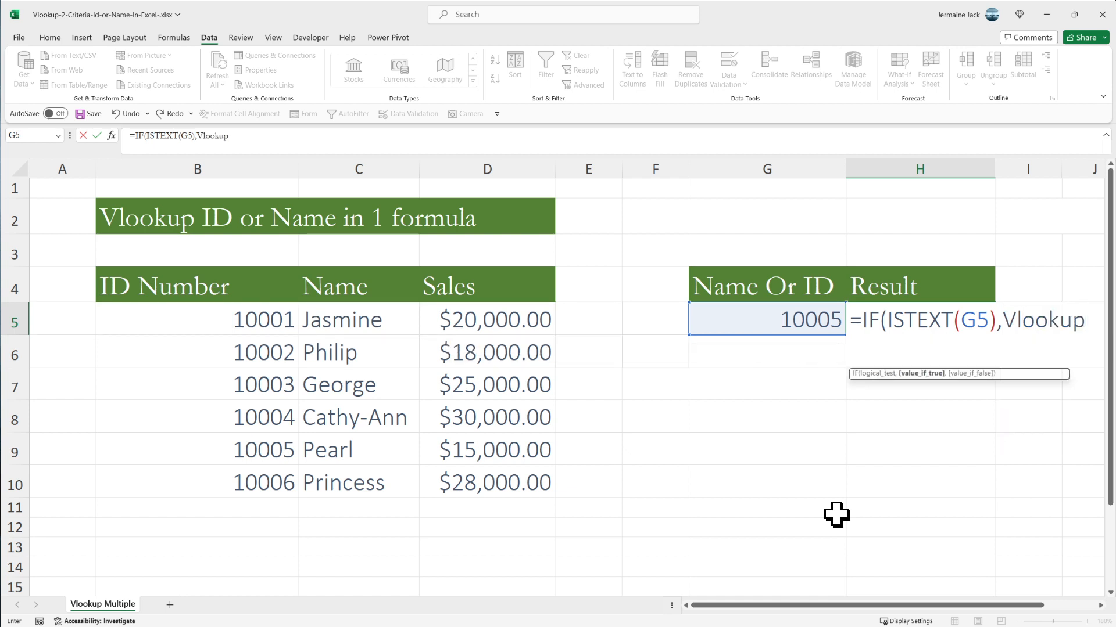
pyautogui.press('Tab')
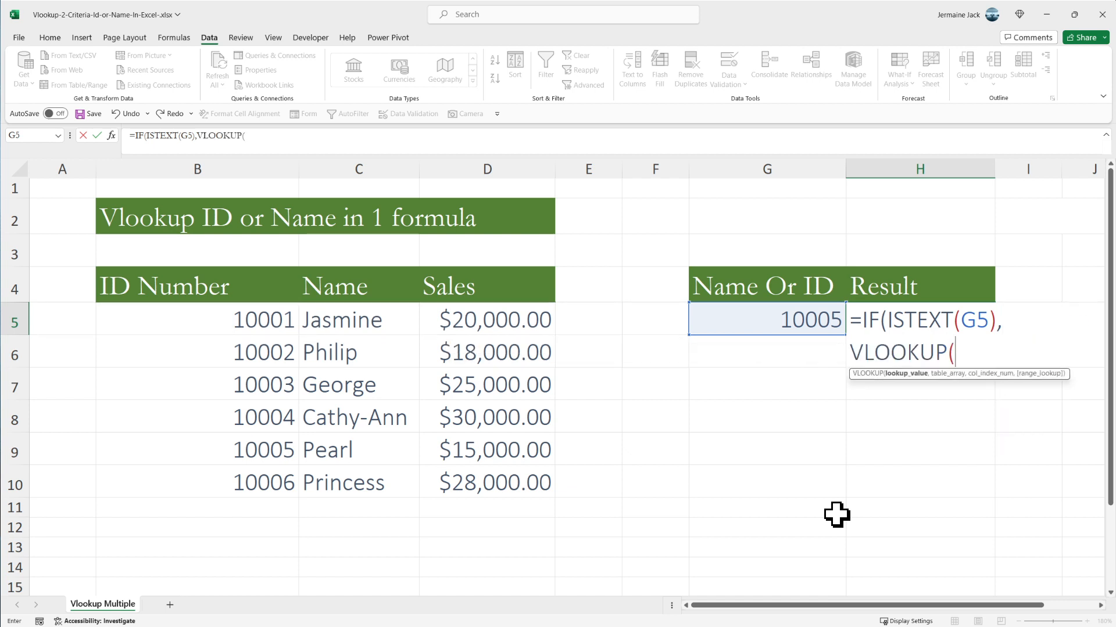
pyautogui.click(761, 317)
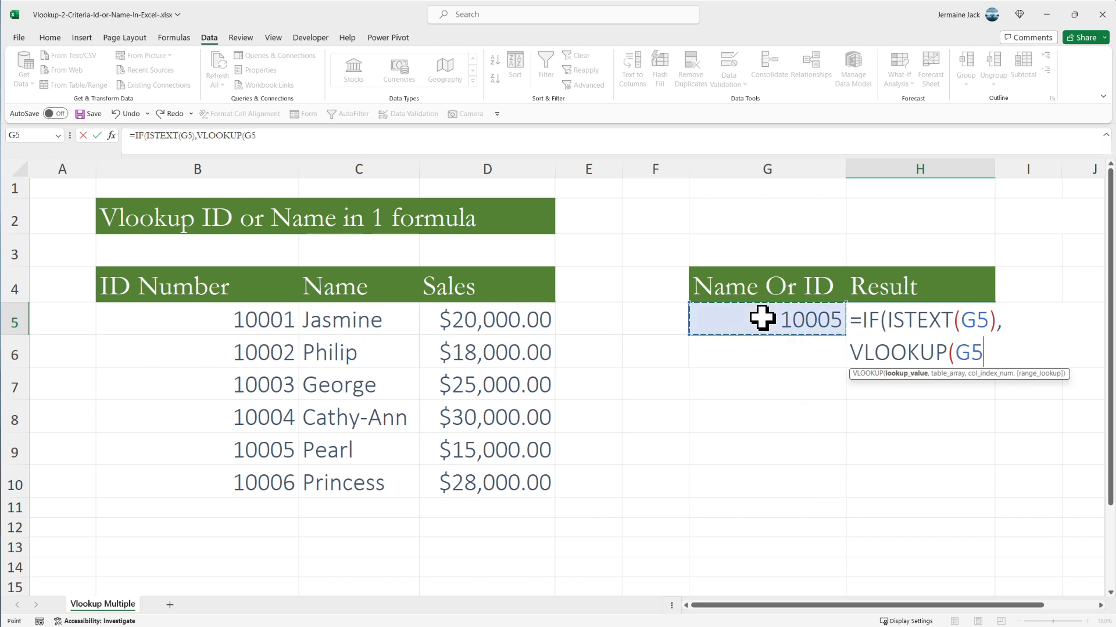
pyautogui.write(',')
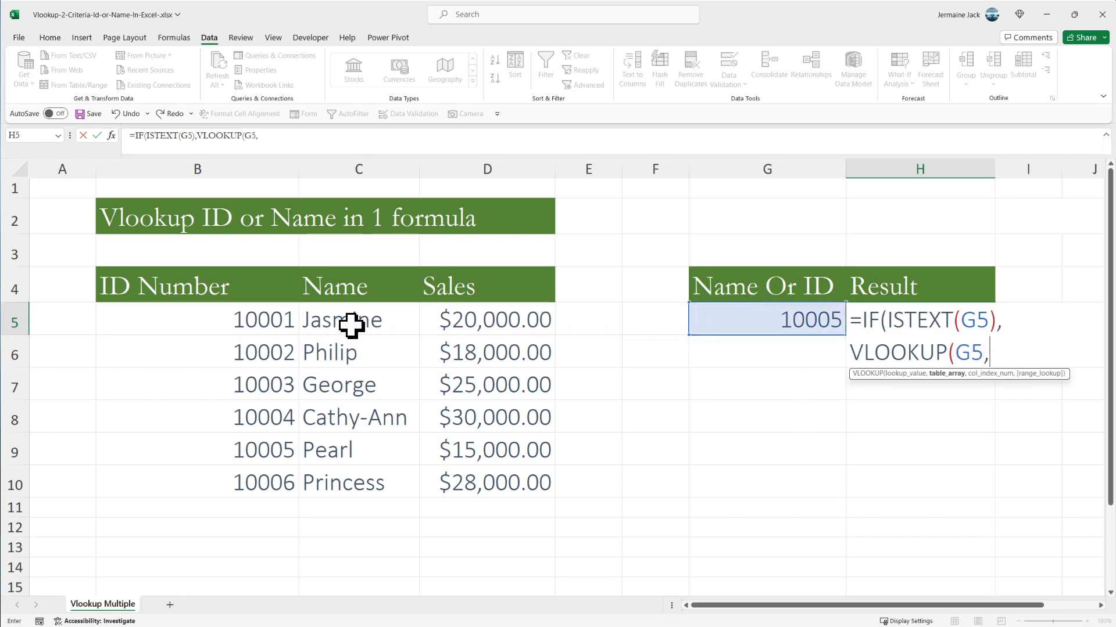
# - Complete the VLOOKUP with table array C5:D10, column index 2 and exact match (false)
pyautogui.moveTo(353, 323); pyautogui.dragTo(468, 481)
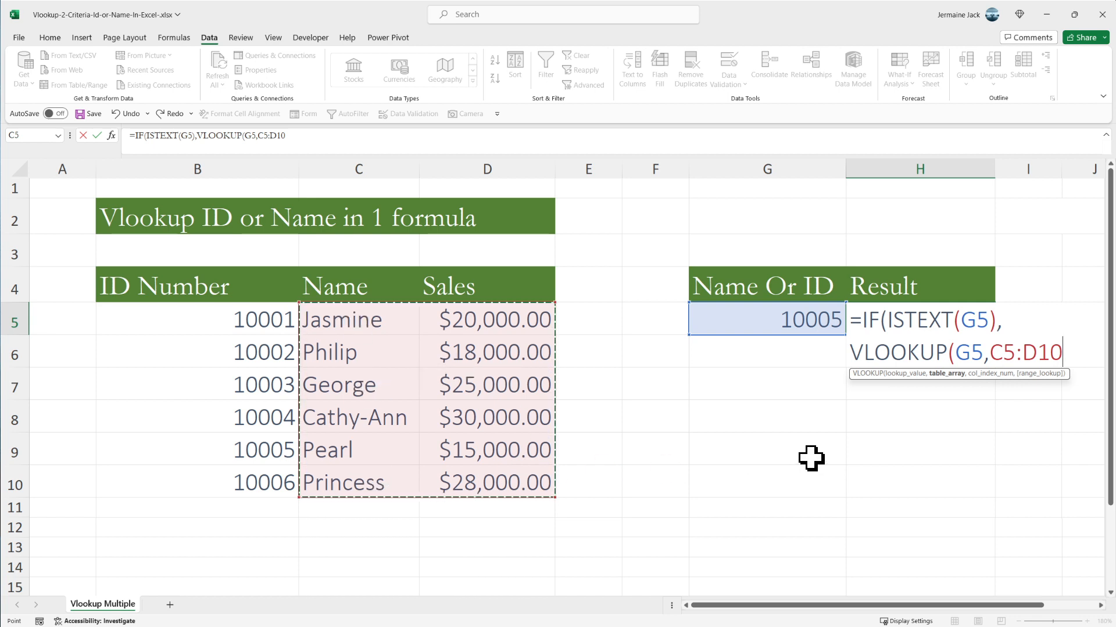
pyautogui.write(',')
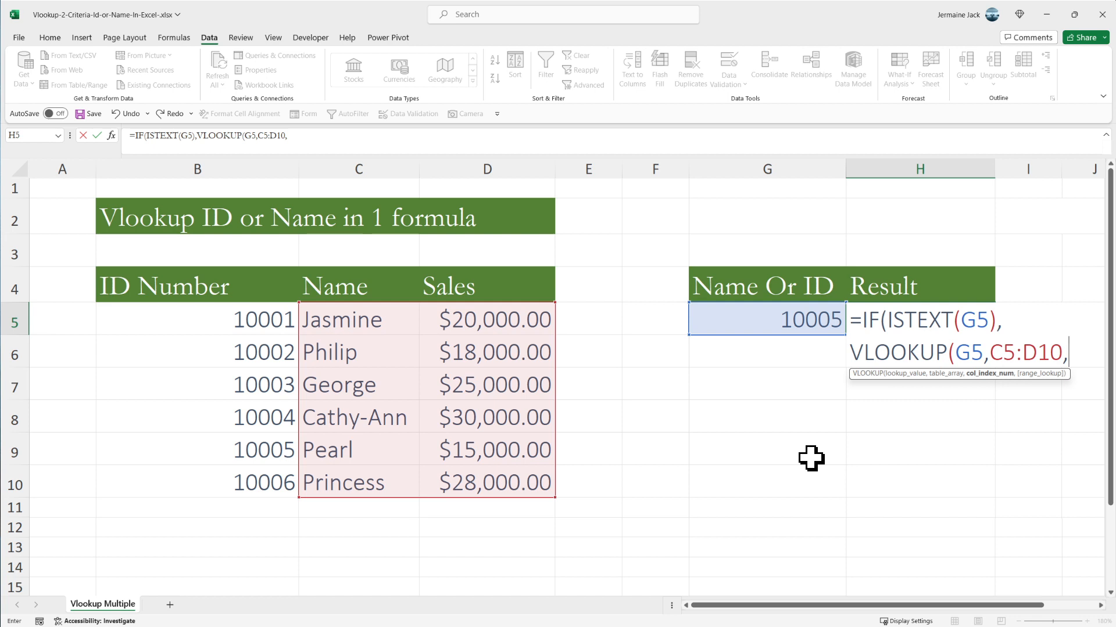
pyautogui.write('2,')
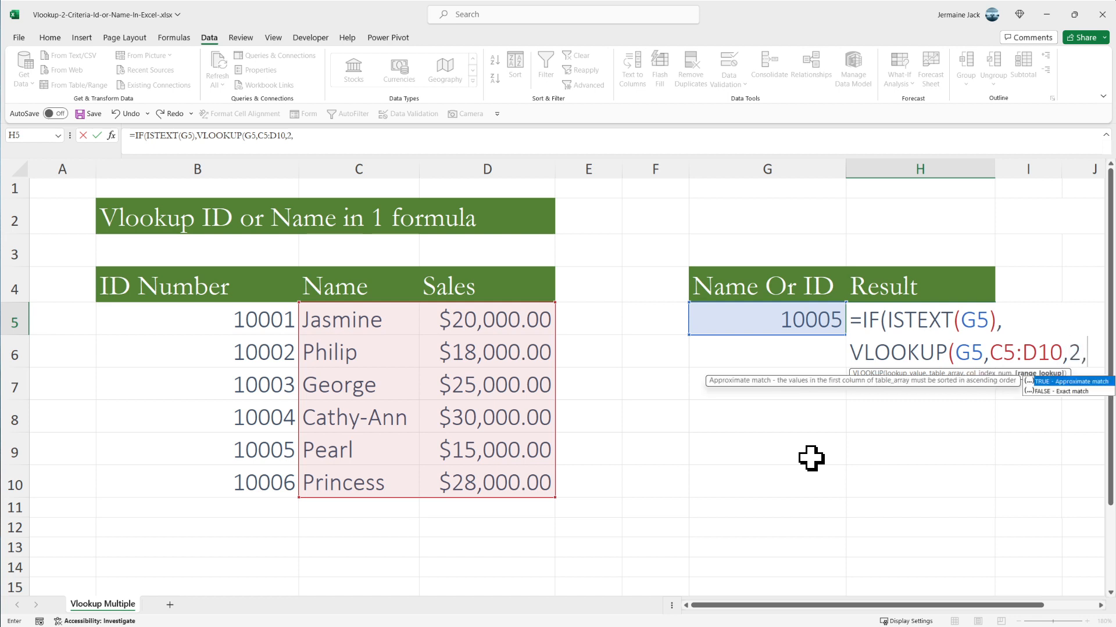
pyautogui.write('false')
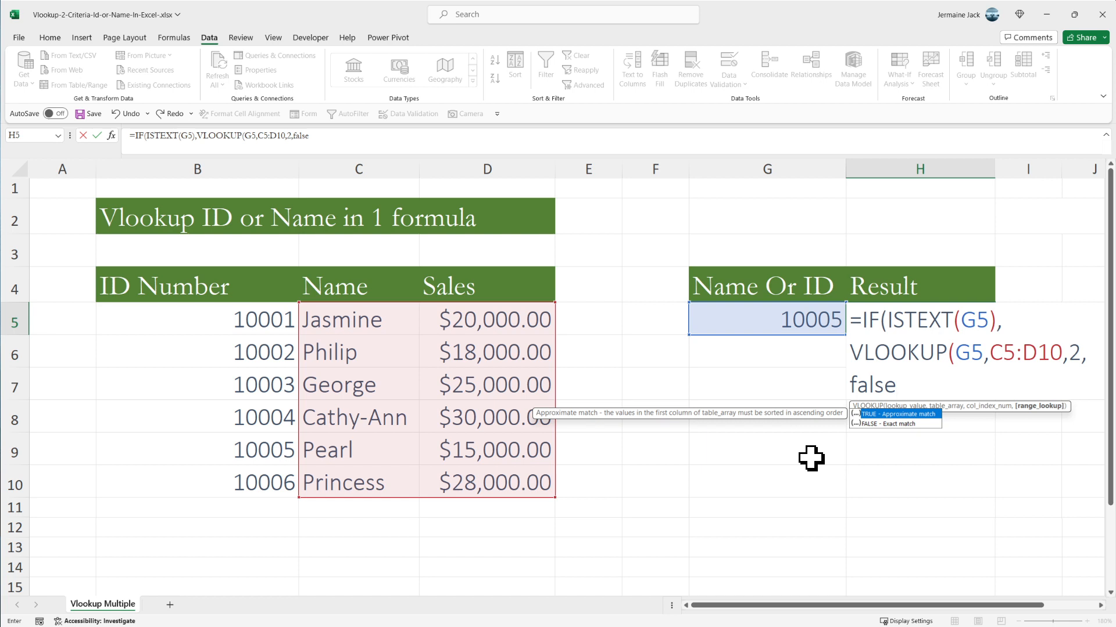
pyautogui.write(')')
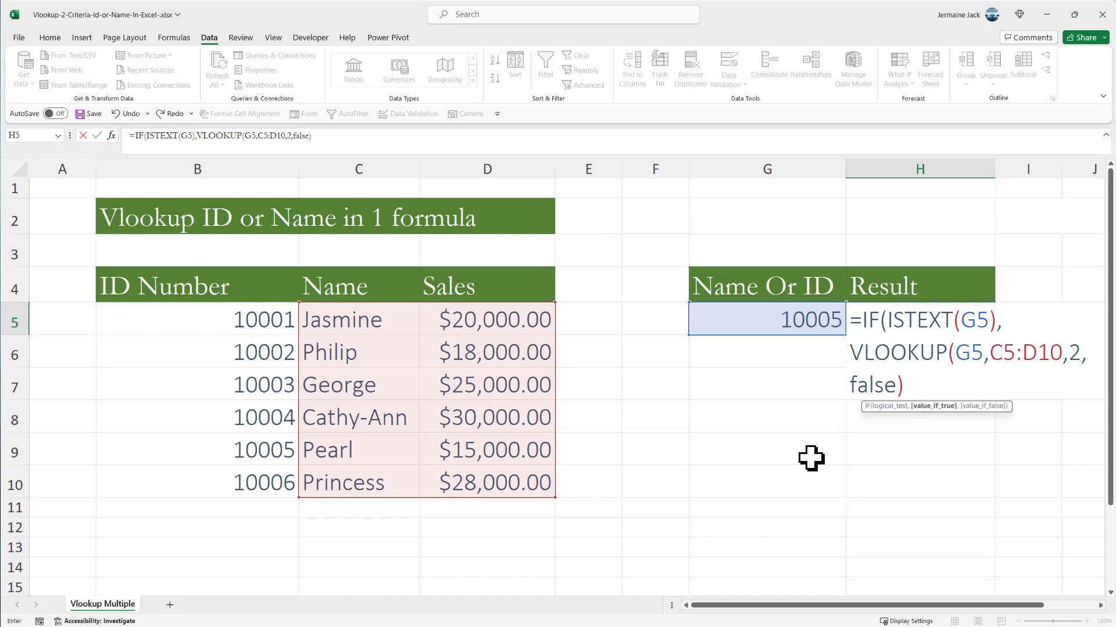
pyautogui.write(',')
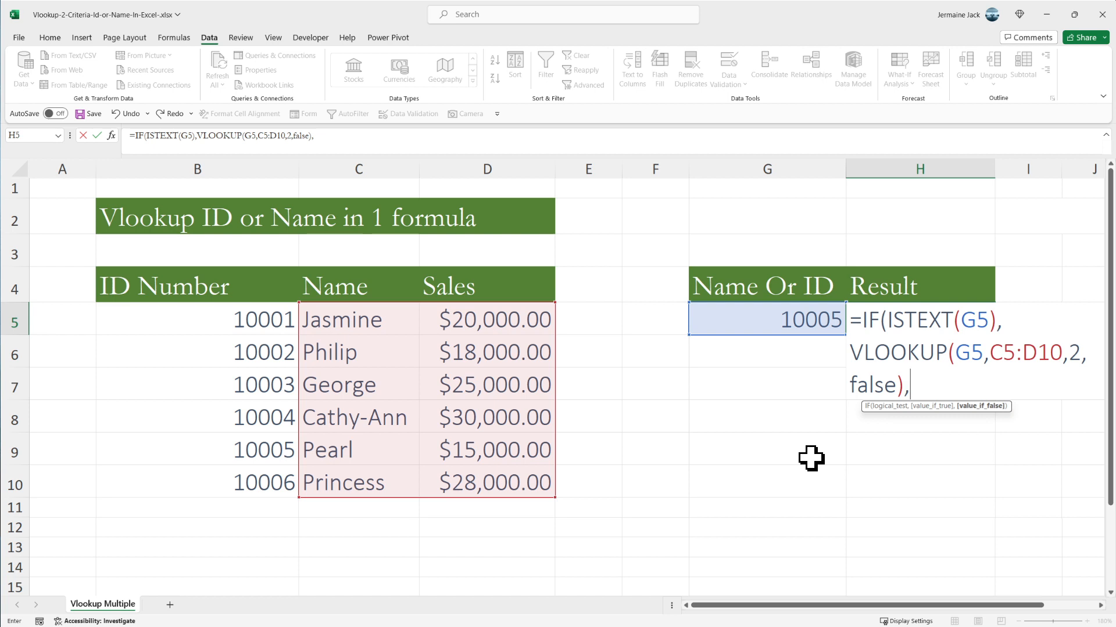
# - Add a second VLOOKUP with G5 as its lookup value for the IF formula's value if false
pyautogui.write('Vl')
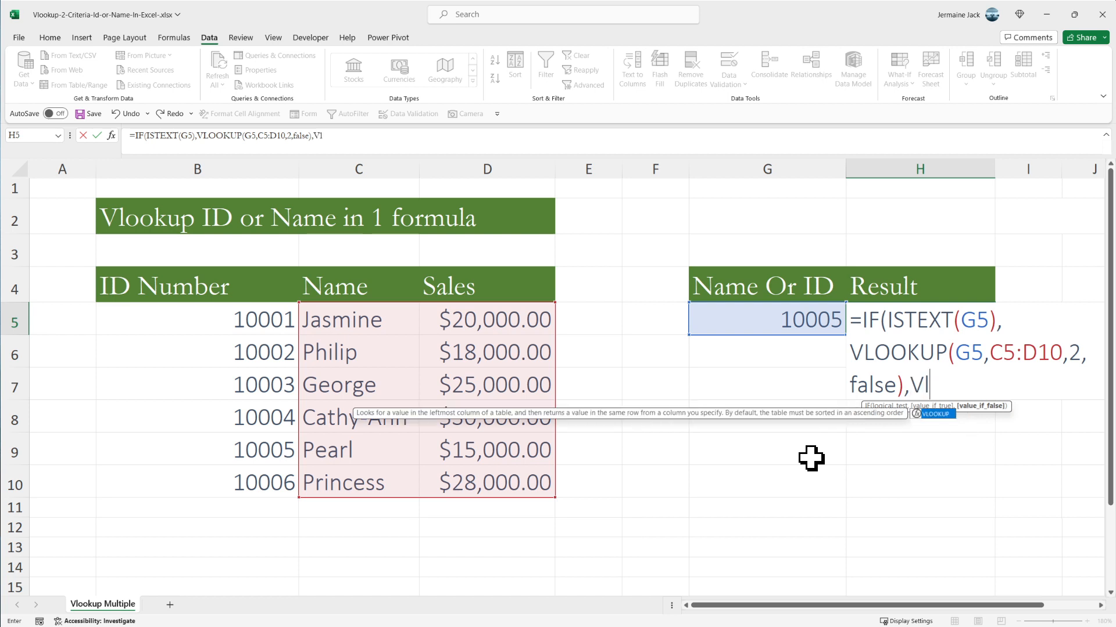
pyautogui.write('ookup')
pyautogui.press('Tab')
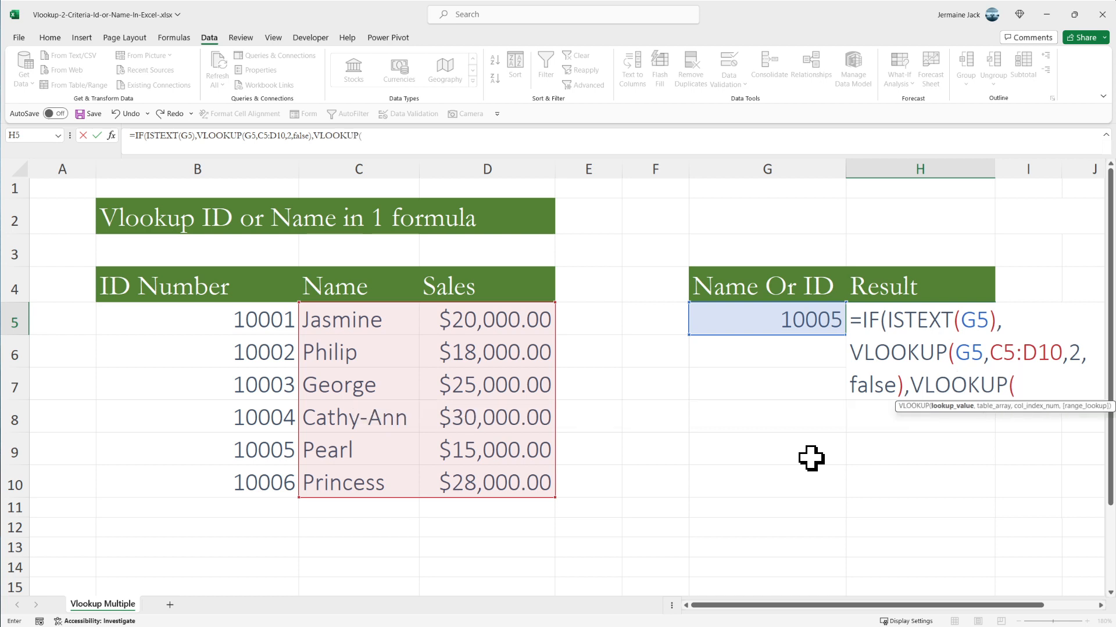
pyautogui.click(760, 320)
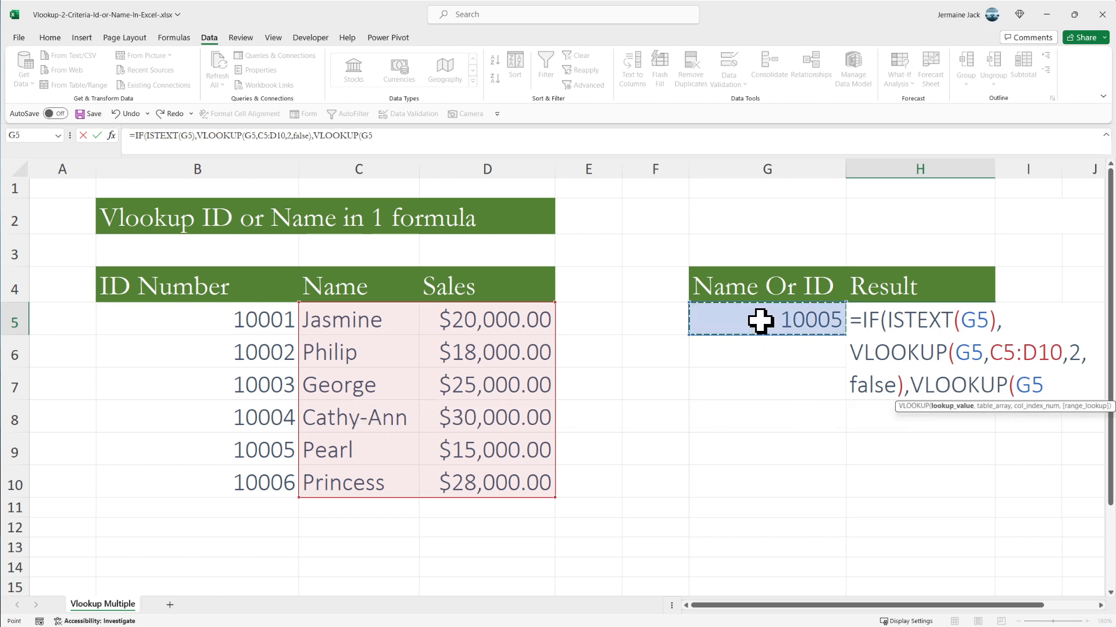
pyautogui.write(',')
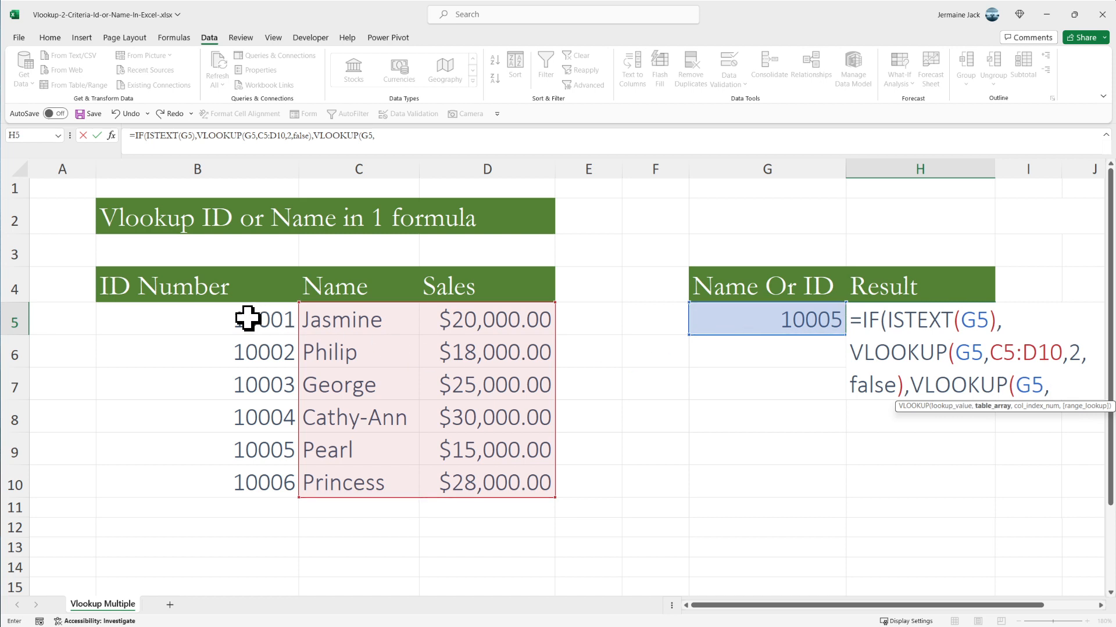
# - Complete the second VLOOKUP with table array B5:D10, column index 3 and exact match (False), and enter the closed formula in H5
pyautogui.click(229, 317)
pyautogui.moveTo(229, 317); pyautogui.dragTo(516, 478)
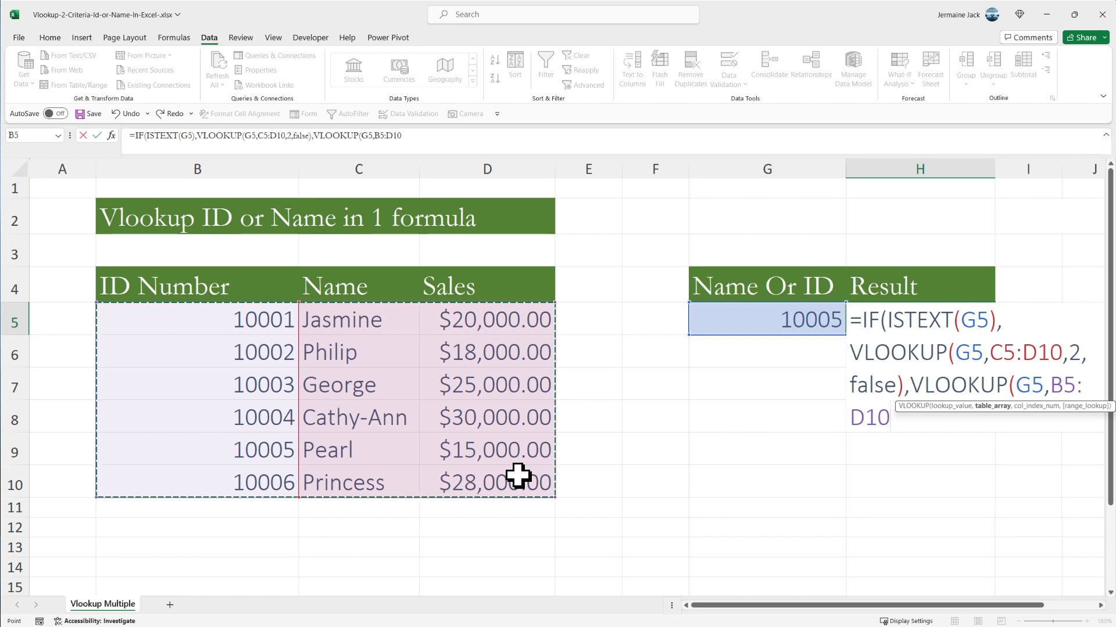
pyautogui.write(',')
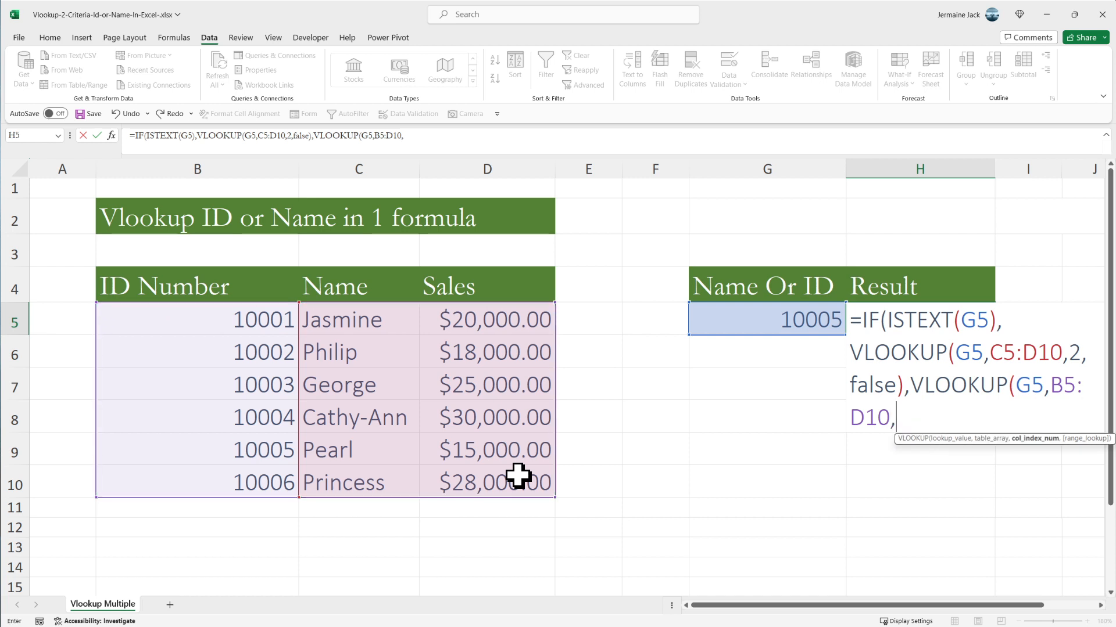
pyautogui.write('3')
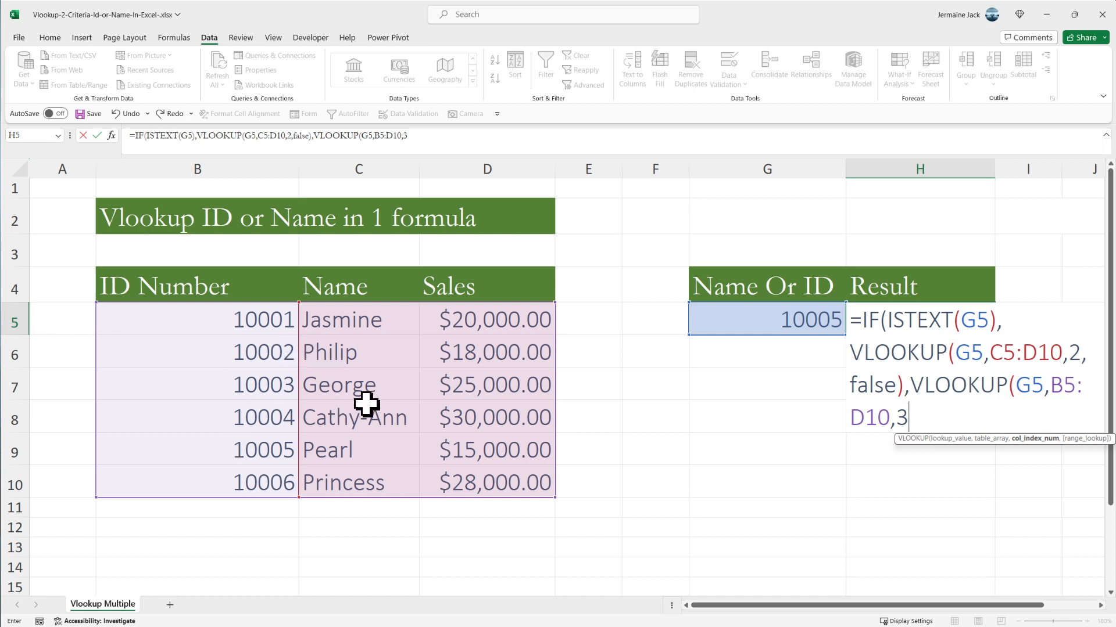
pyautogui.write(',')
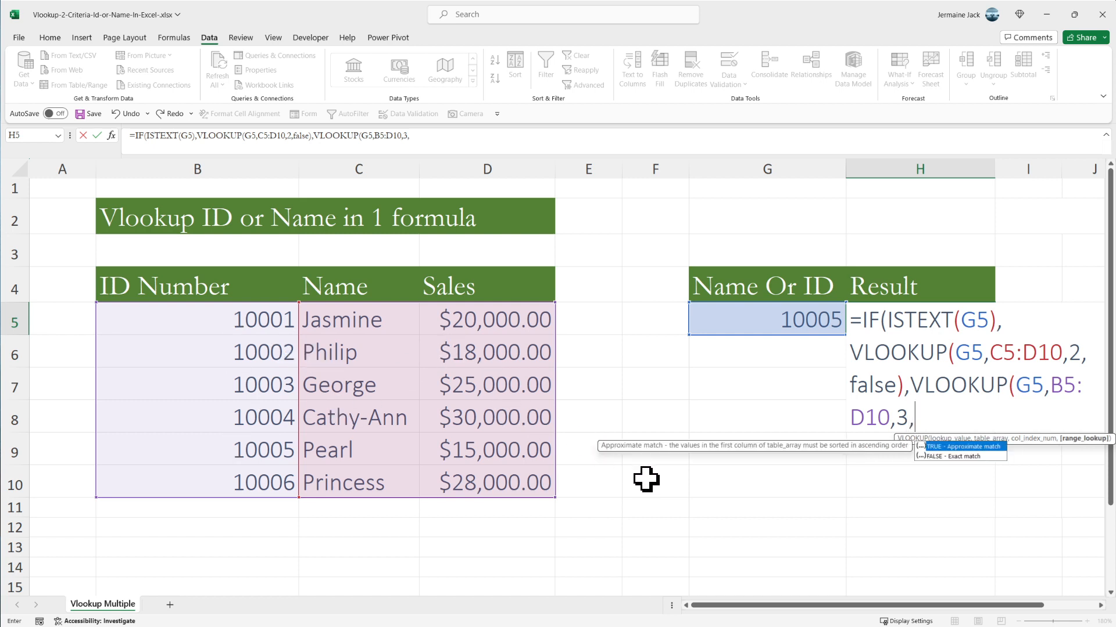
pyautogui.write('0')
pyautogui.press('BackSpace')
pyautogui.write('False)')
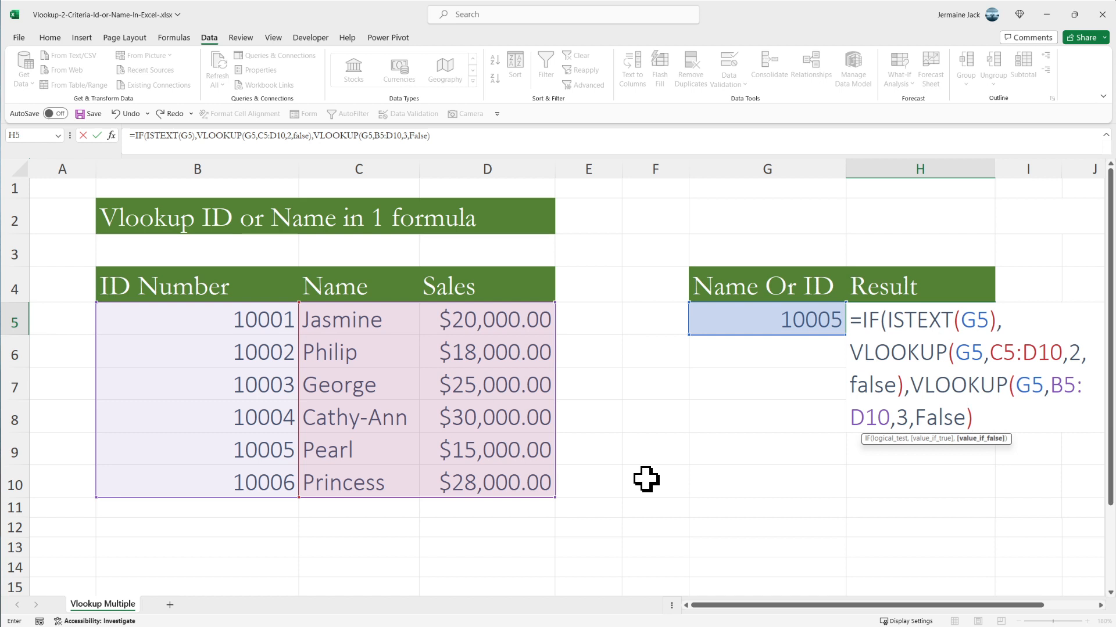
pyautogui.write(')')
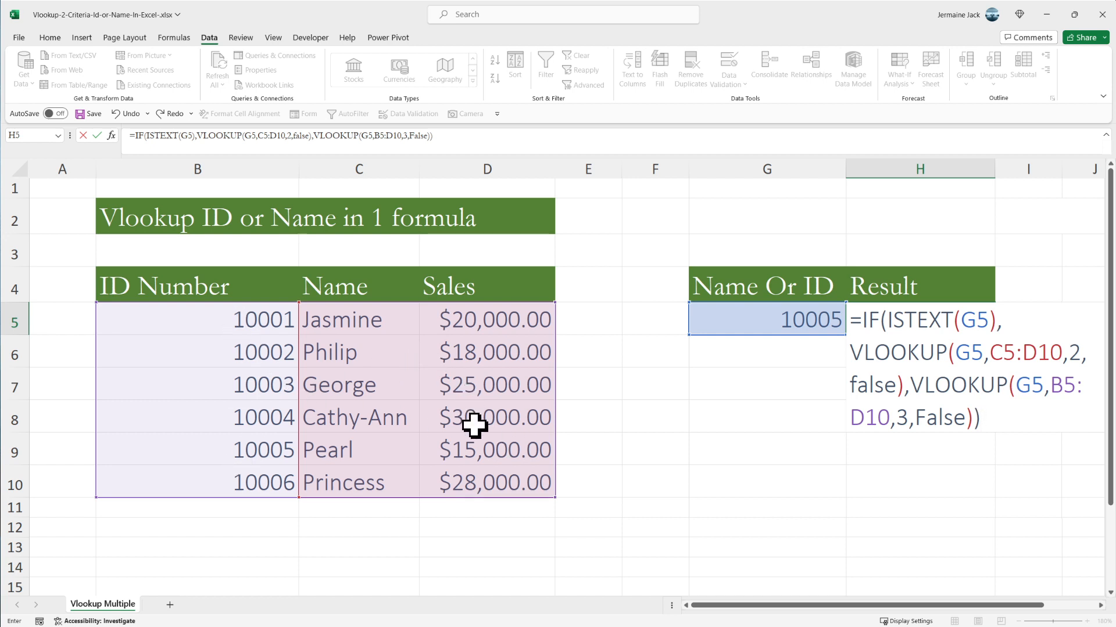
pyautogui.click(97, 136)
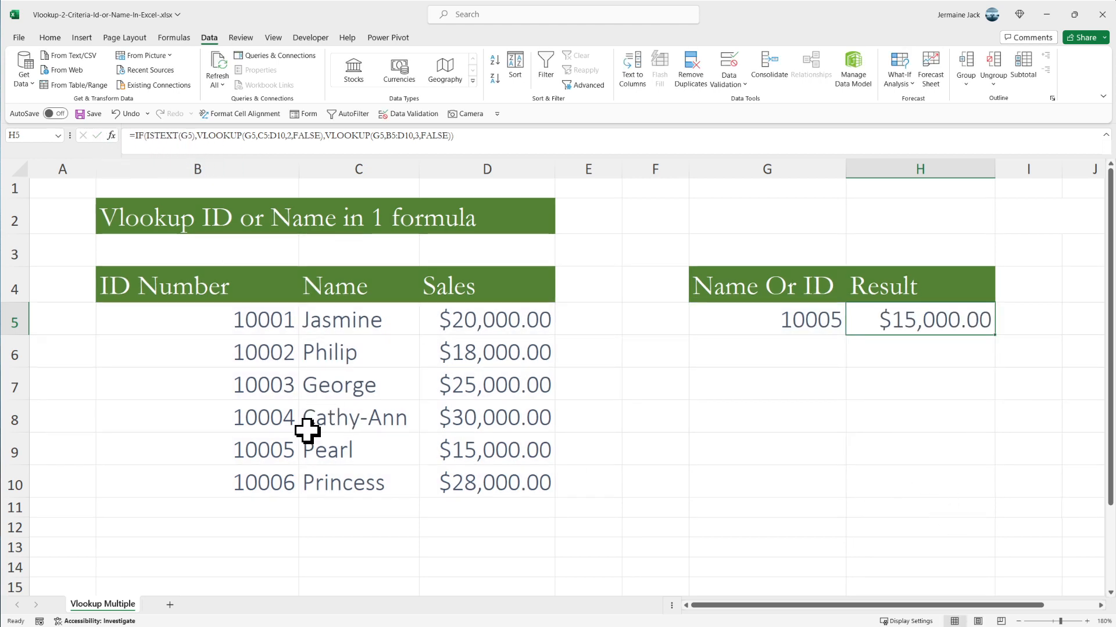
# - Compare the result in H5 with the ID number in B9 and its sales amount in D9
pyautogui.click(269, 451)
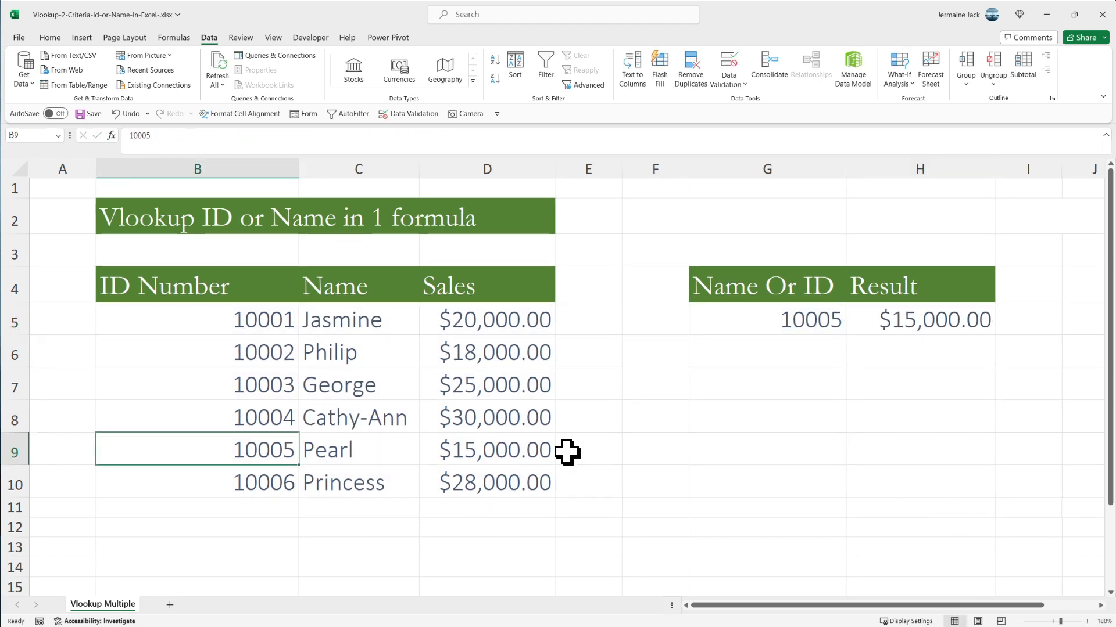
pyautogui.click(523, 450)
pyautogui.click(917, 331)
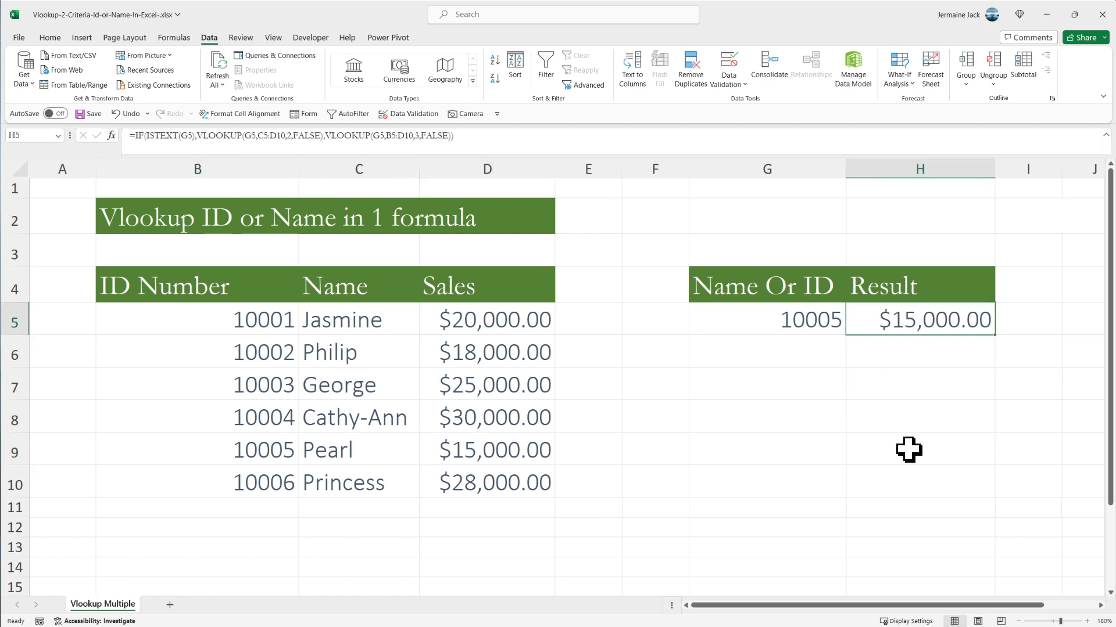
# - Test the formula with text by replacing the lookup value in G5 with the name listed in C5
pyautogui.click(747, 326)
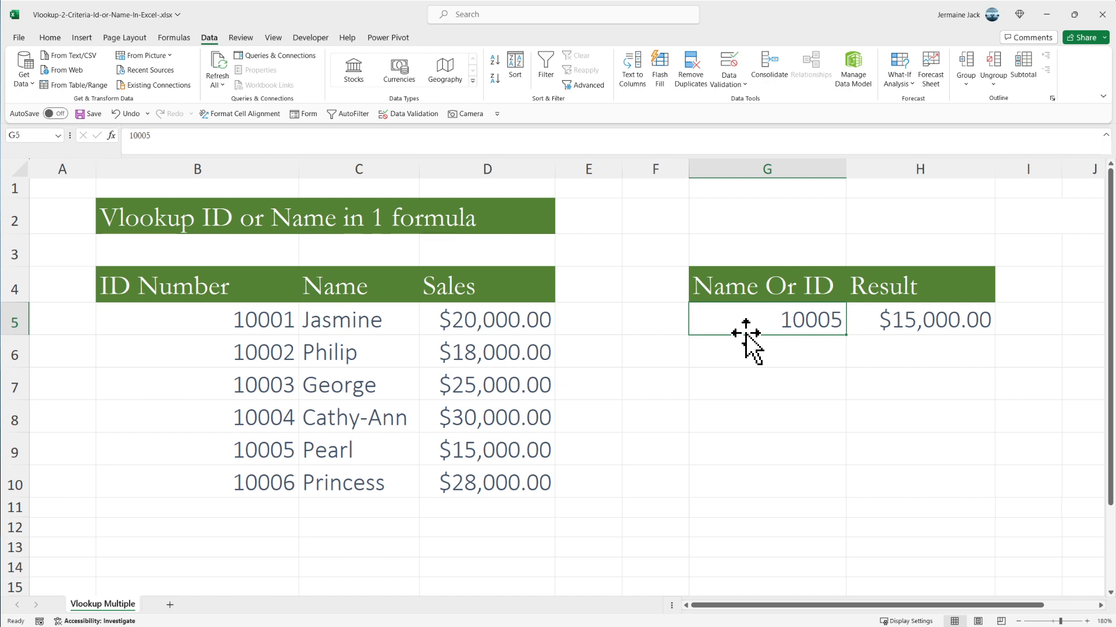
pyautogui.write('jasmine')
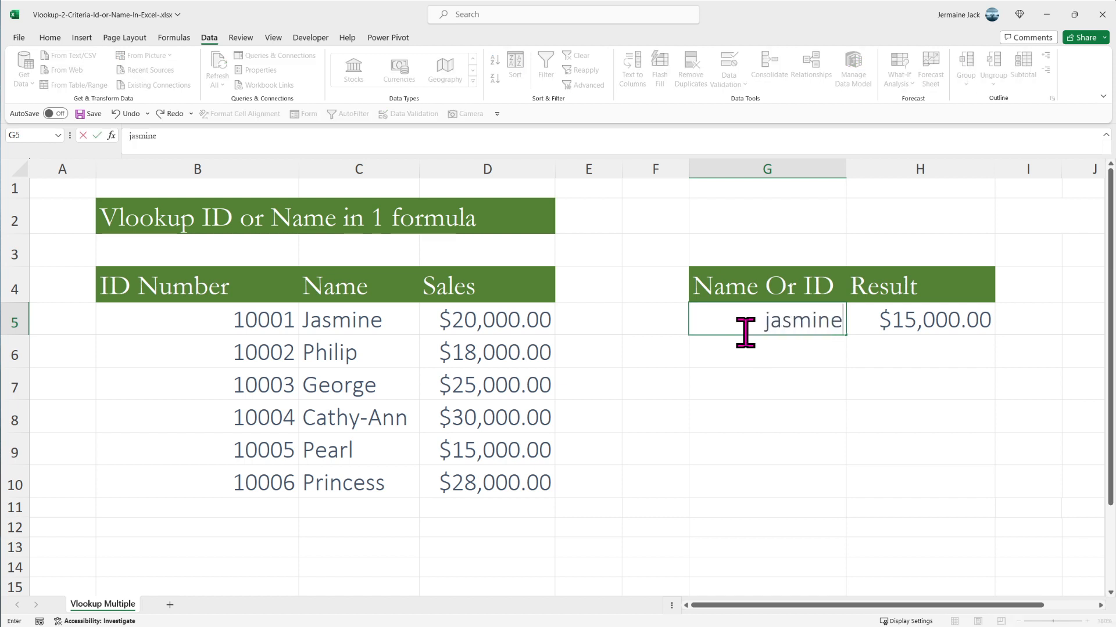
pyautogui.press('Return')
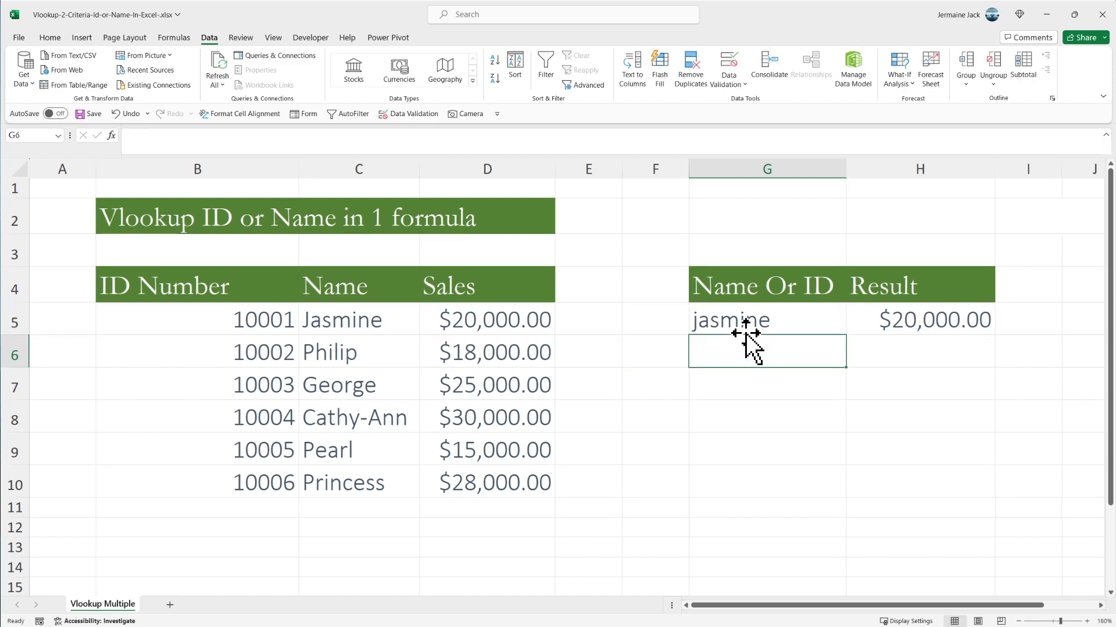
# - Test the formula with a number by replacing the name in G5 with the ID number listed in B5
pyautogui.press('Up')
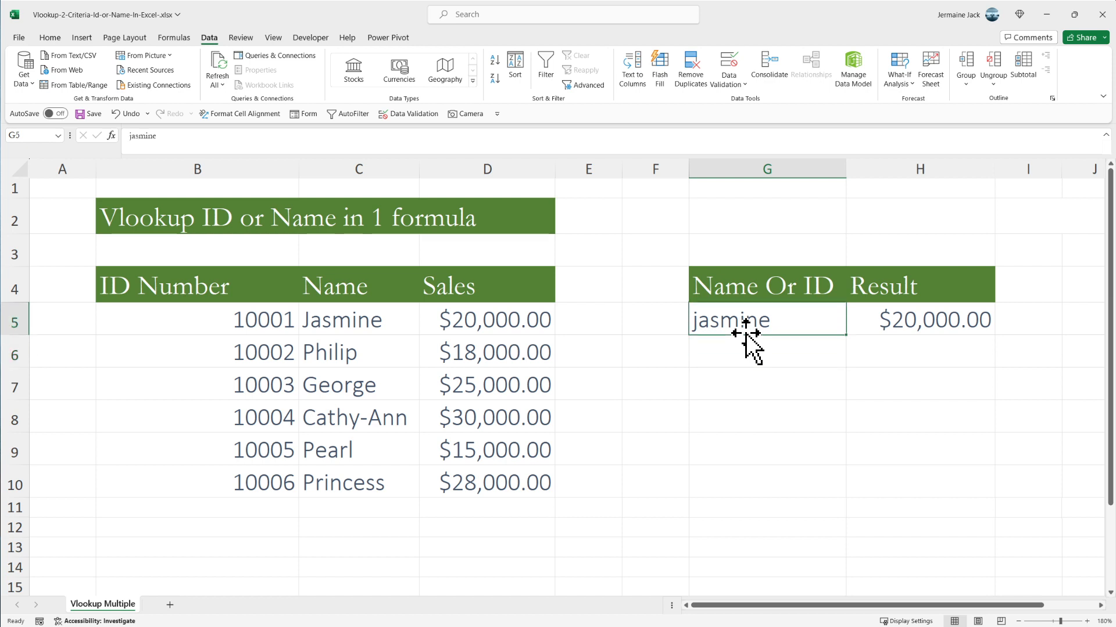
pyautogui.write('100')
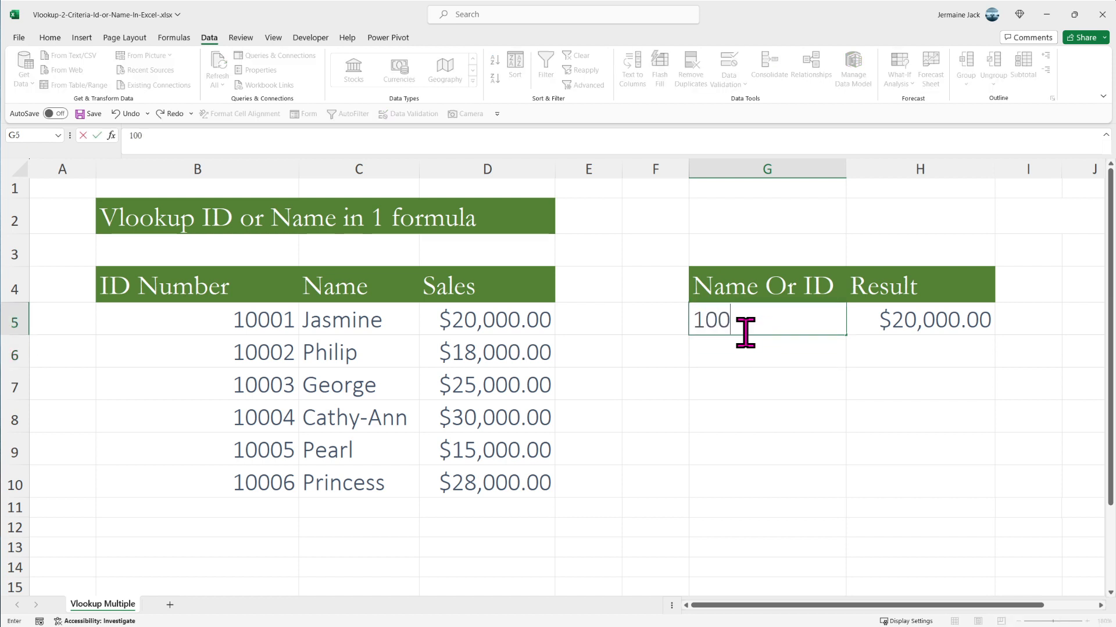
pyautogui.write('01')
pyautogui.press('Return')
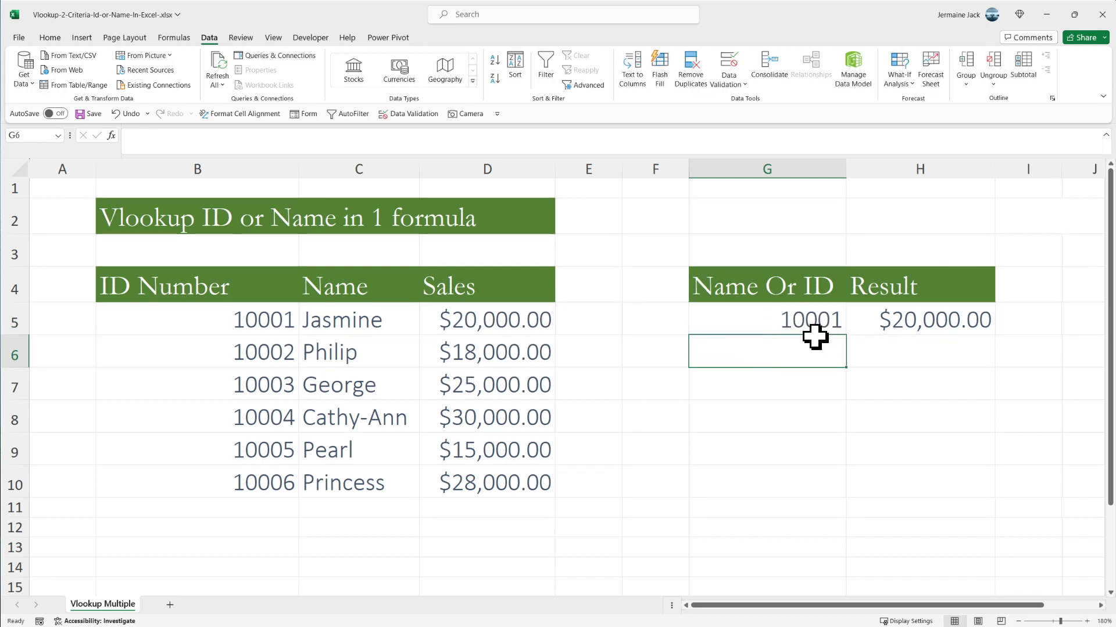
# - Clear the lookup value in G5 and insert IFERROR( ahead of the IF function in H5's formula
pyautogui.click(744, 319)
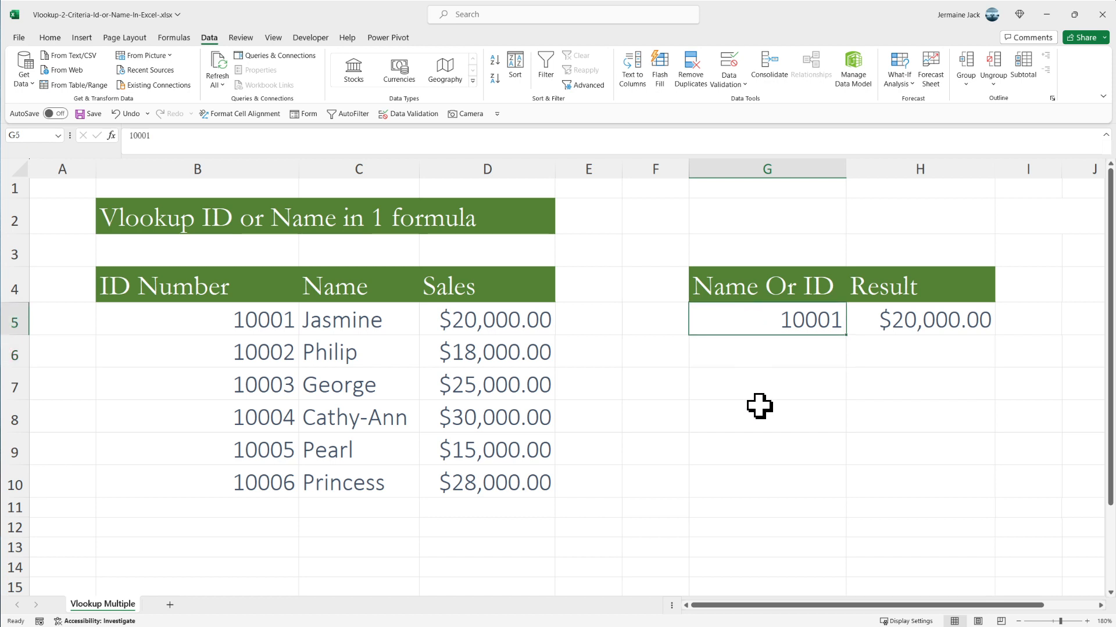
pyautogui.press('Delete')
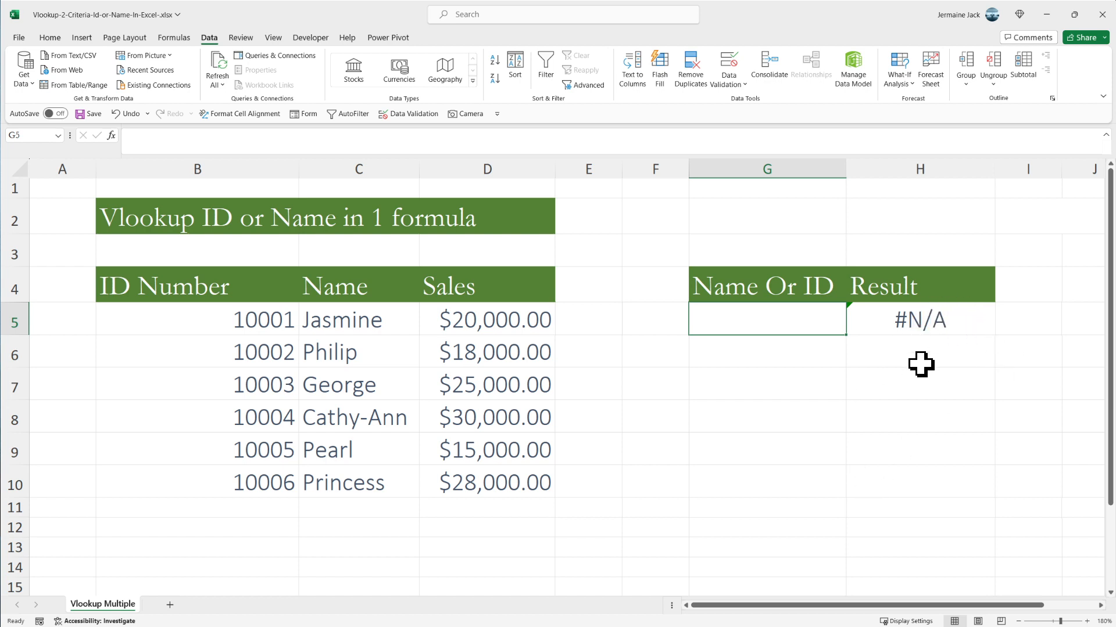
pyautogui.click(899, 319)
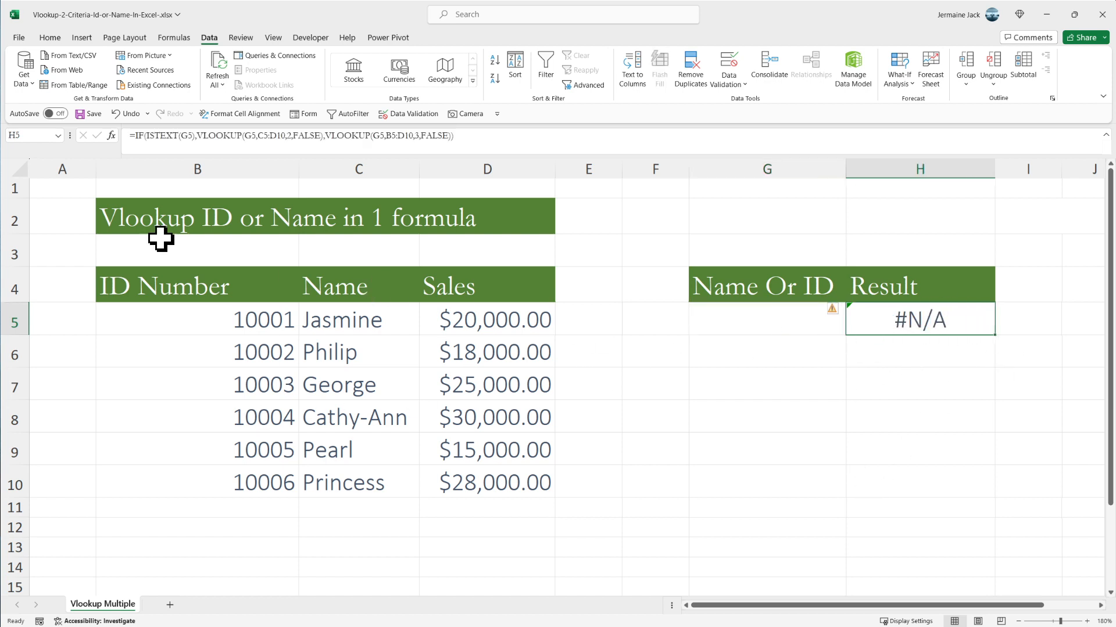
pyautogui.click(133, 136)
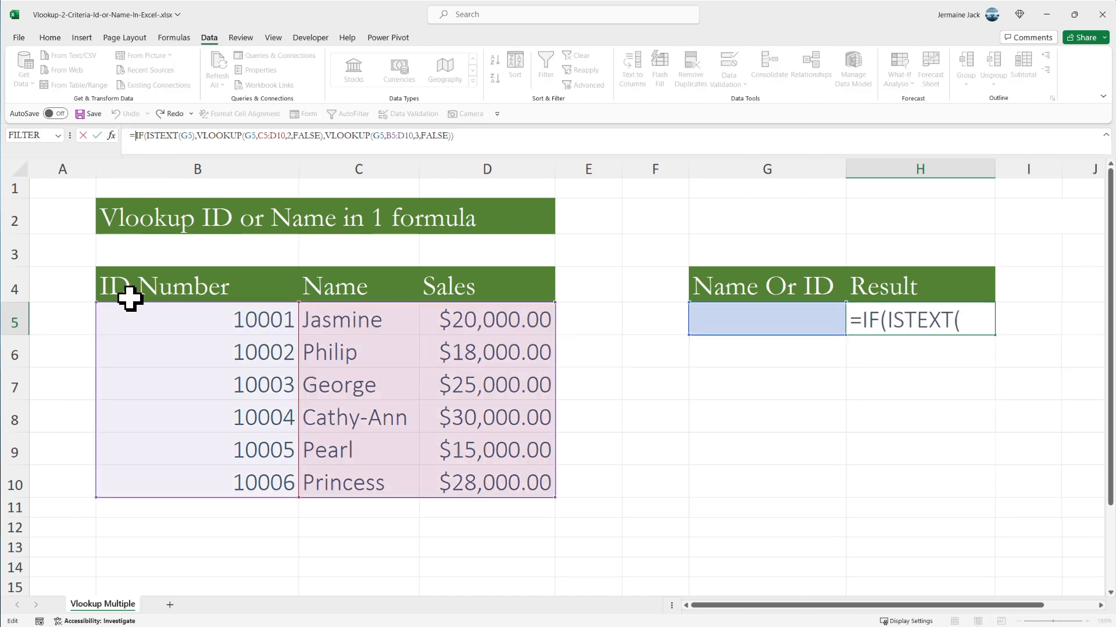
pyautogui.write('if')
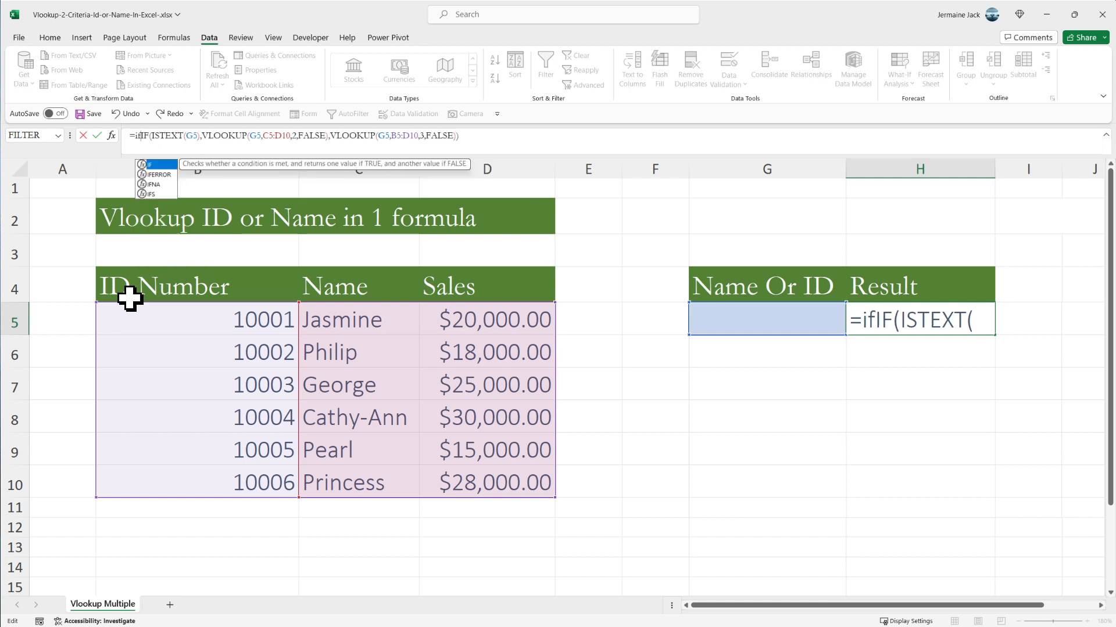
pyautogui.write('er')
pyautogui.press('Tab')
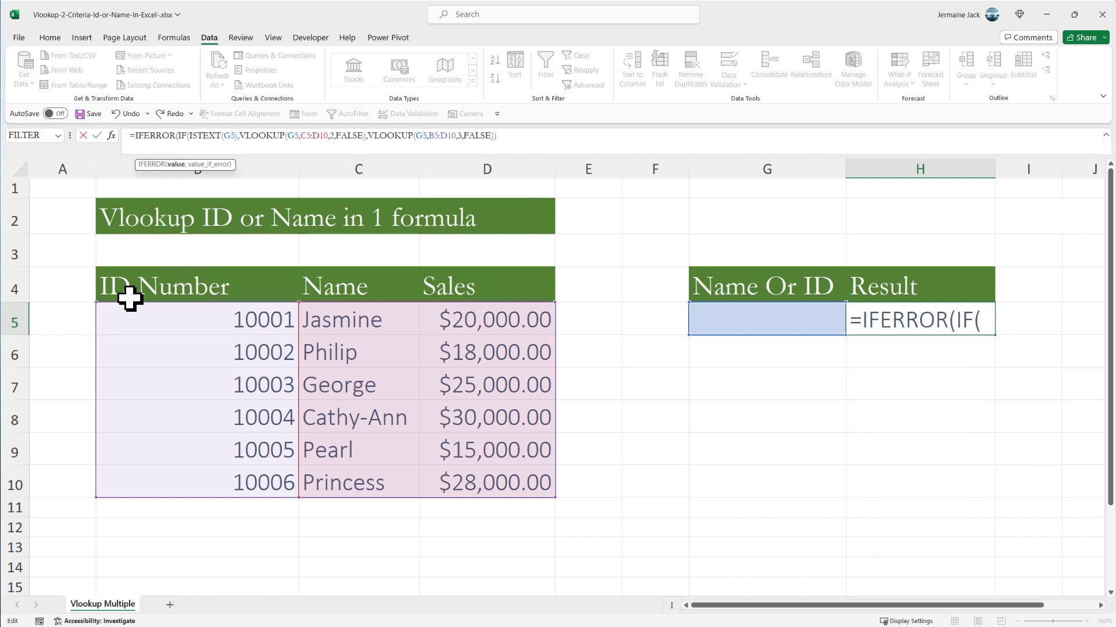
# - Finish the IFERROR in H5 with an empty string ("") as its value if error, and enter the formula
pyautogui.click(508, 139)
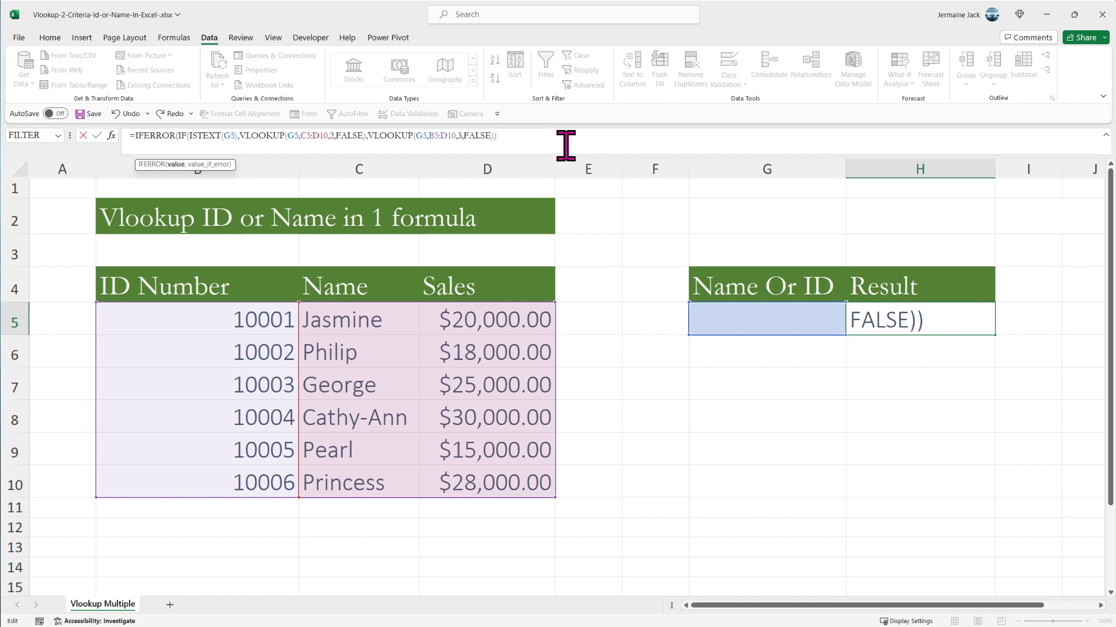
pyautogui.write(',"")')
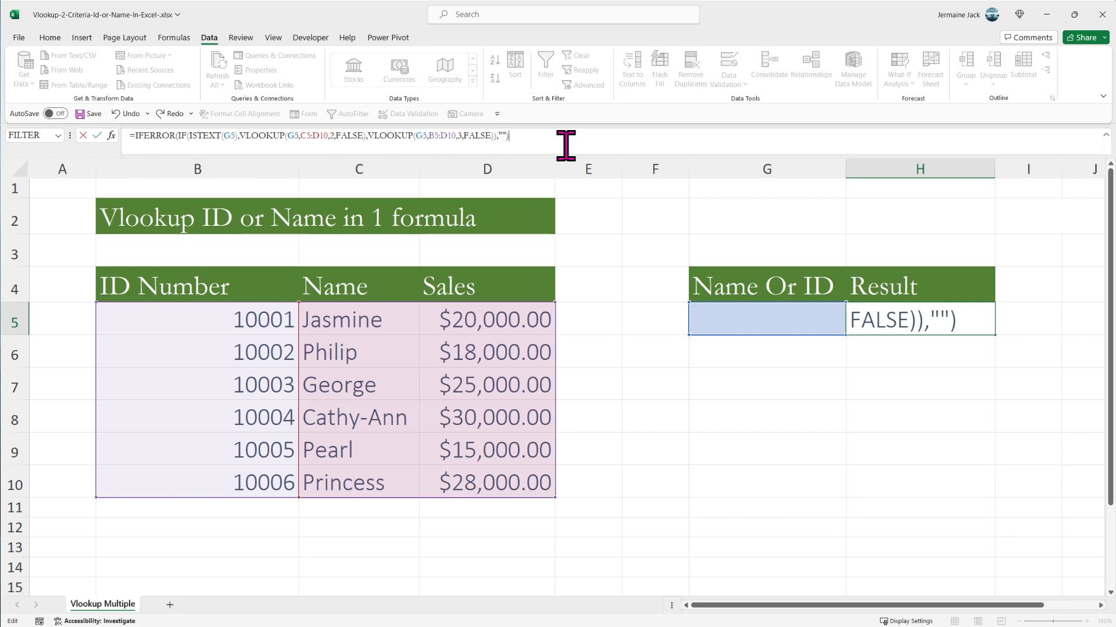
pyautogui.click(96, 135)
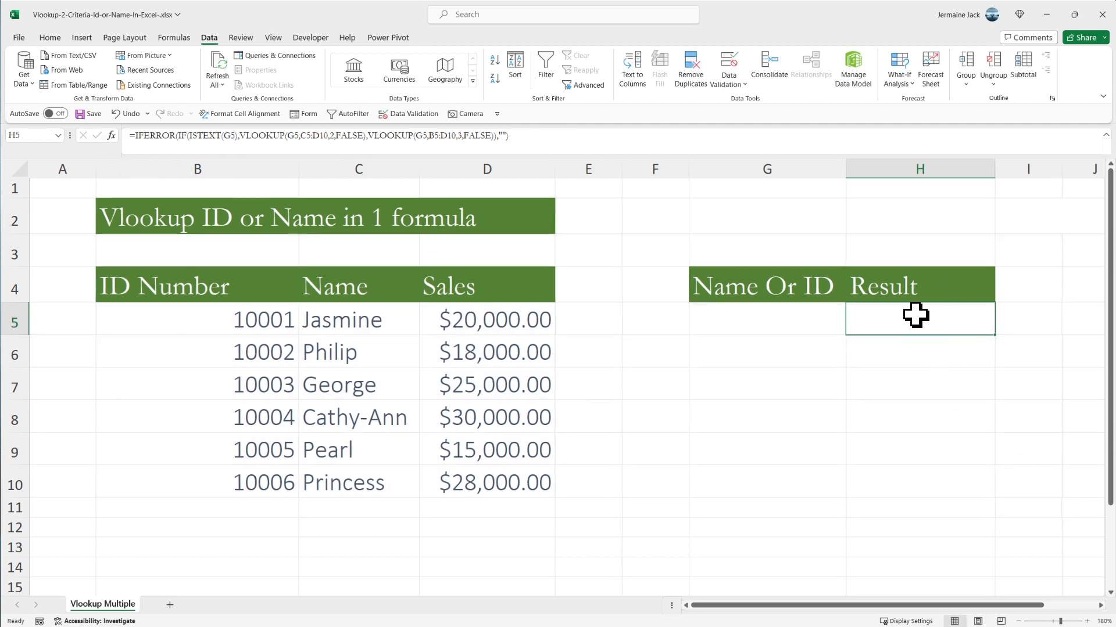
# - Apply all borders and a thick outside border to the lookup block G4:H5, and select the input cell G5
pyautogui.click(782, 319)
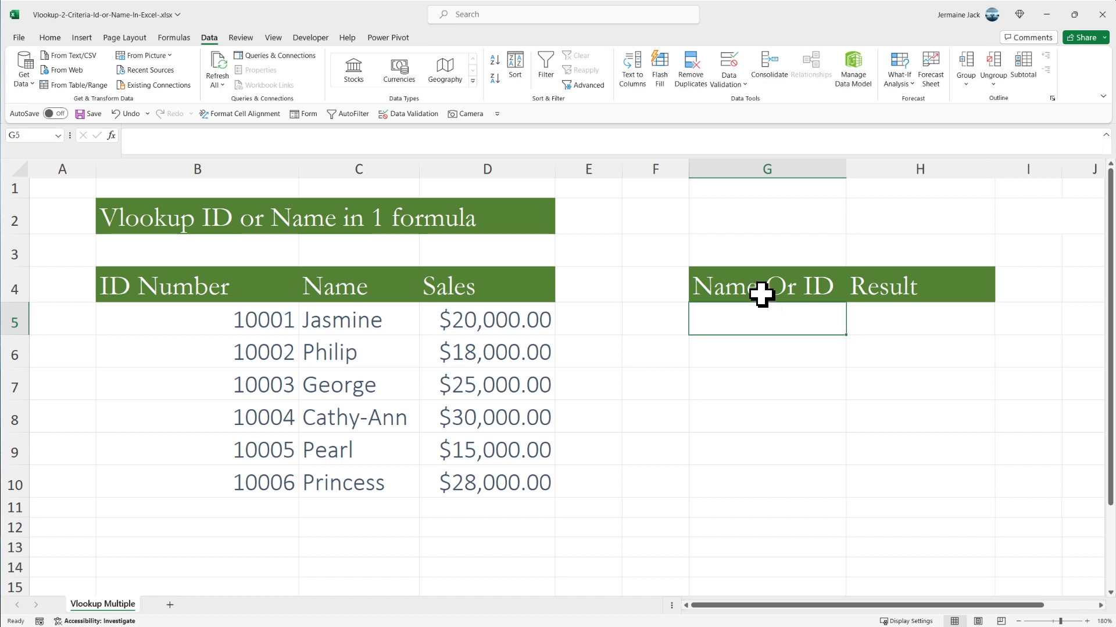
pyautogui.moveTo(761, 294); pyautogui.dragTo(901, 316)
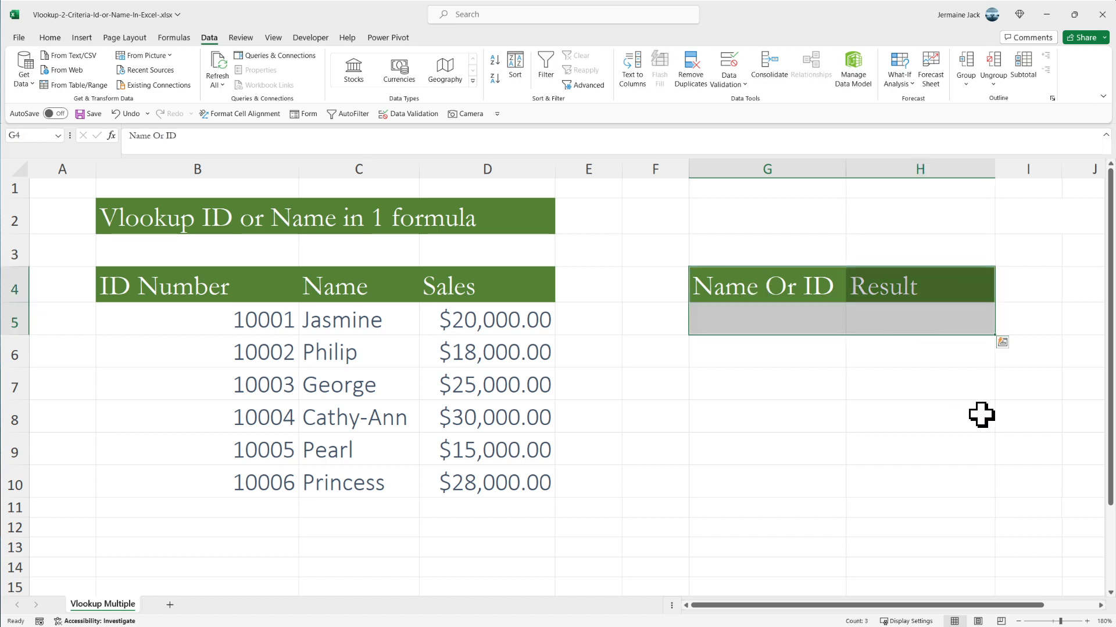
pyautogui.press('alt')
pyautogui.press('h')
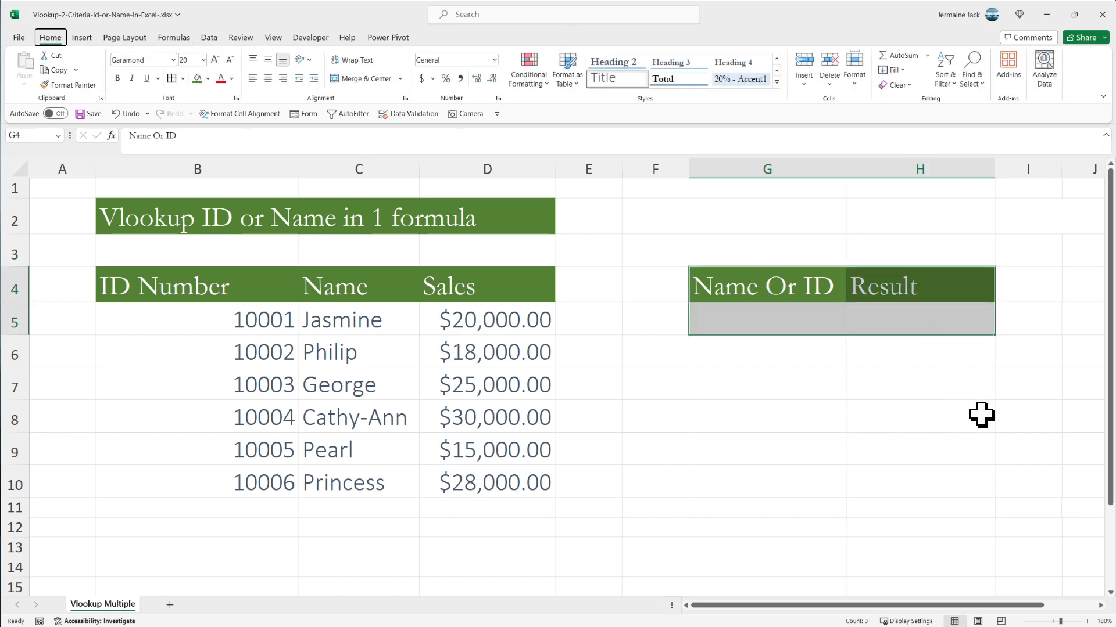
pyautogui.press('Escape')
pyautogui.press('Escape')
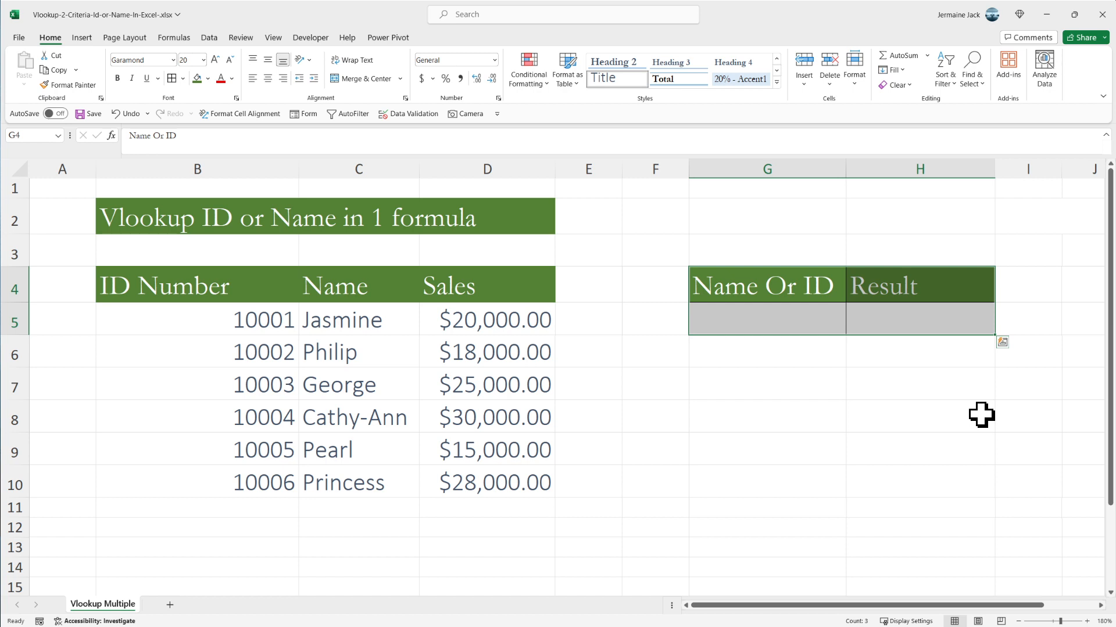
pyautogui.press('alt')
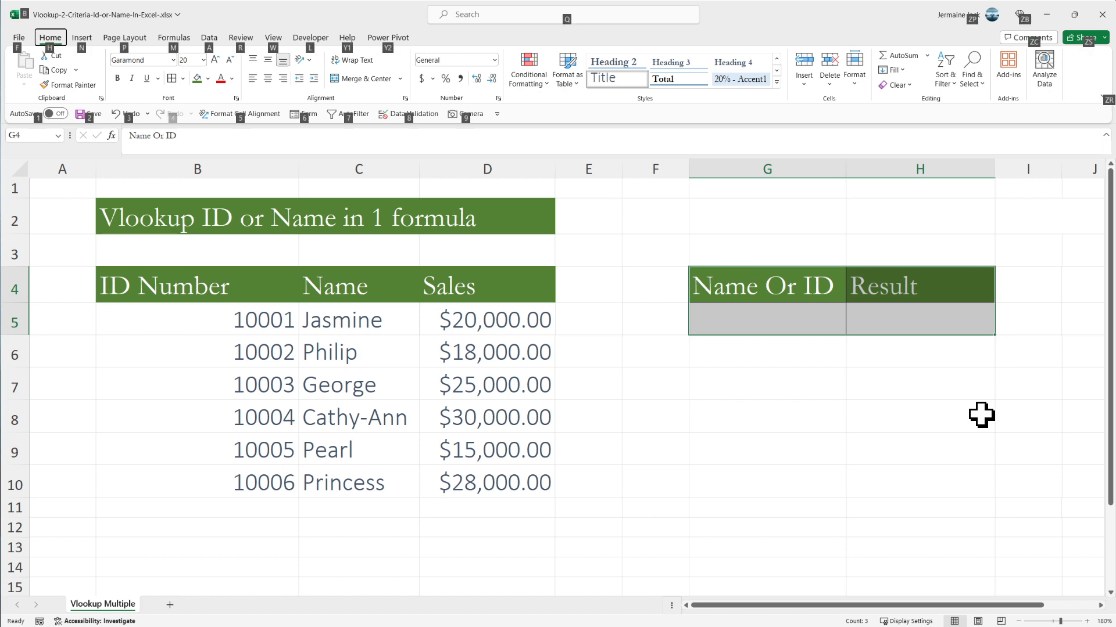
pyautogui.press('Escape')
pyautogui.click(981, 415)
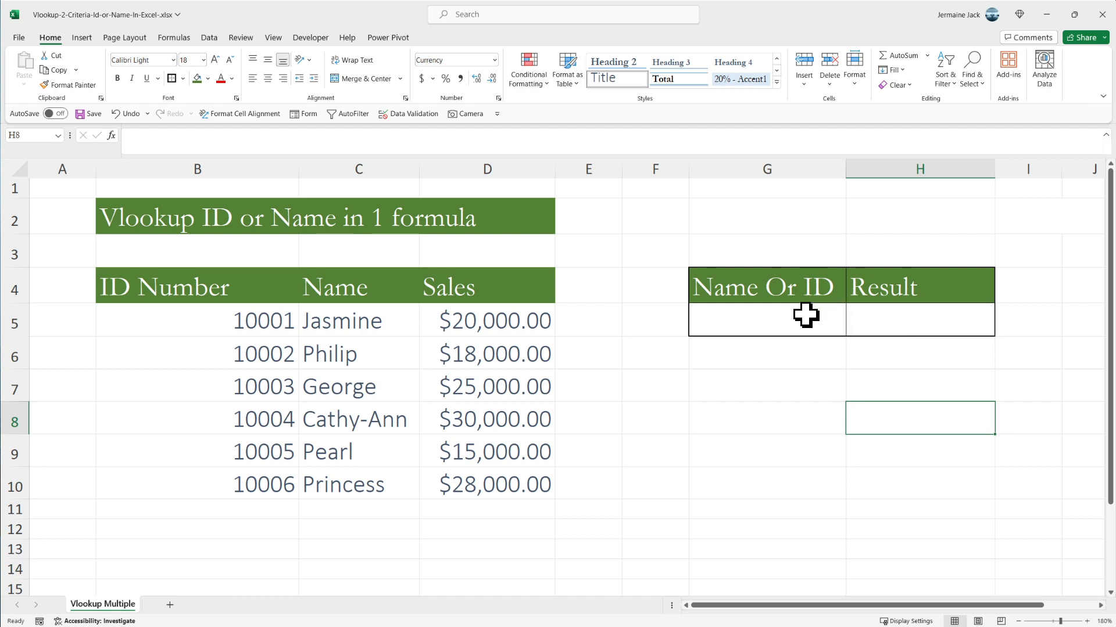
pyautogui.click(789, 316)
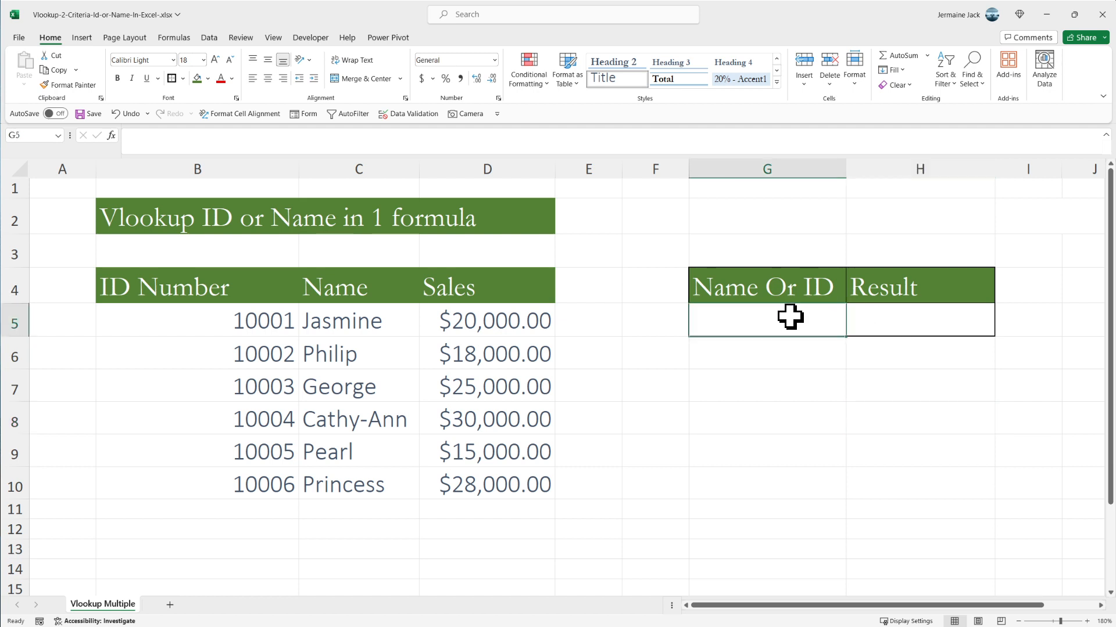
# - Test the lookup with a name by entering the name listed in C6, in lowercase, into G5
pyautogui.write('ph')
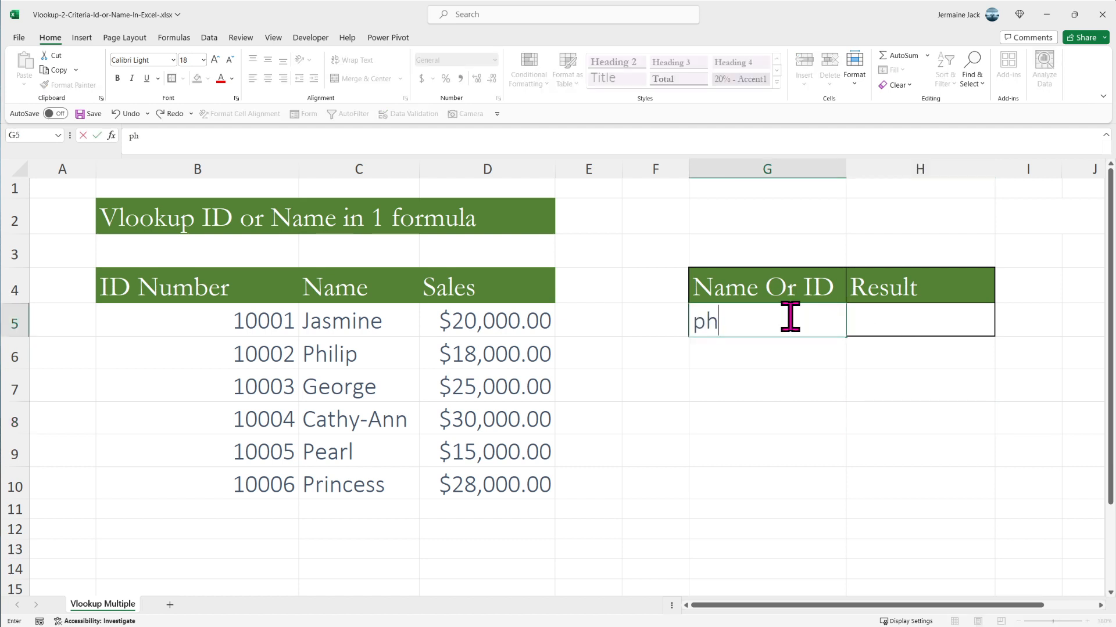
pyautogui.write('ilip')
pyautogui.press('Return')
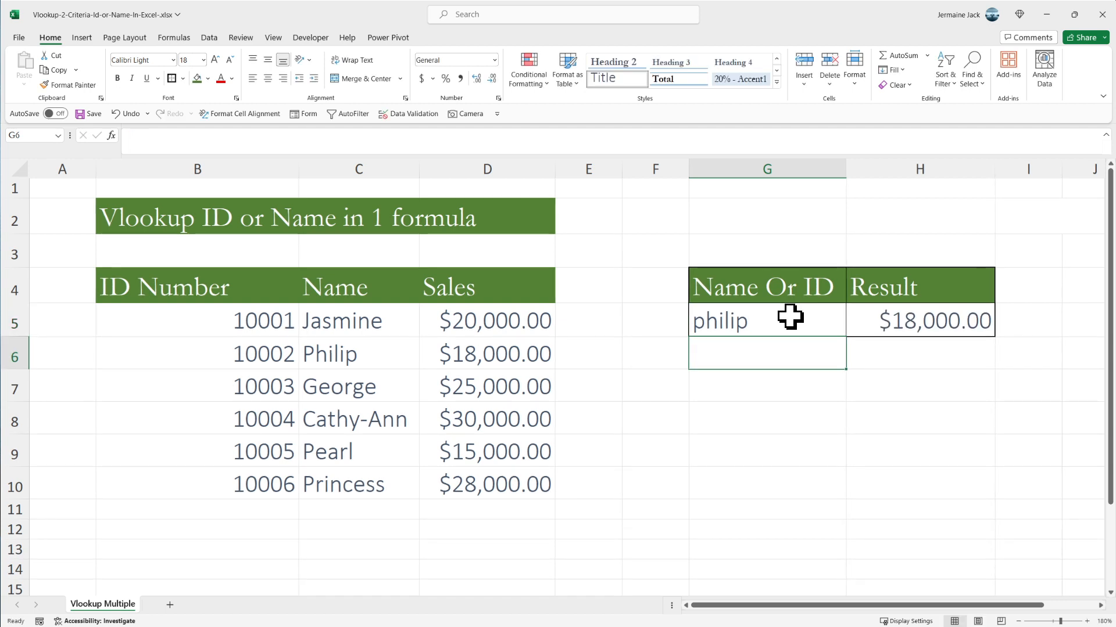
pyautogui.click(789, 316)
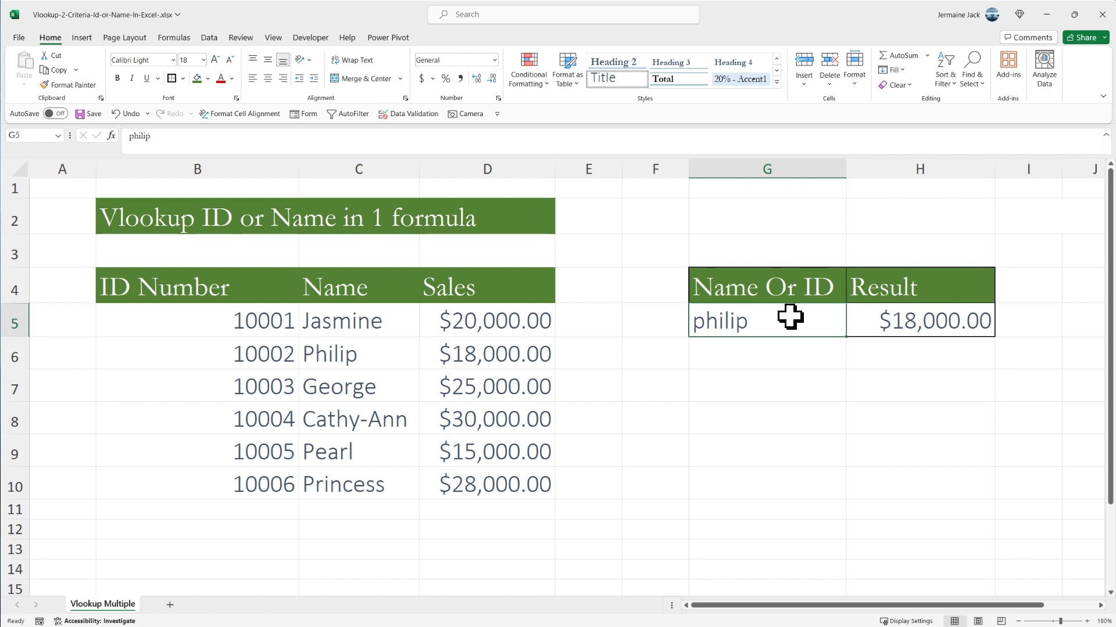
pyautogui.press('Return')
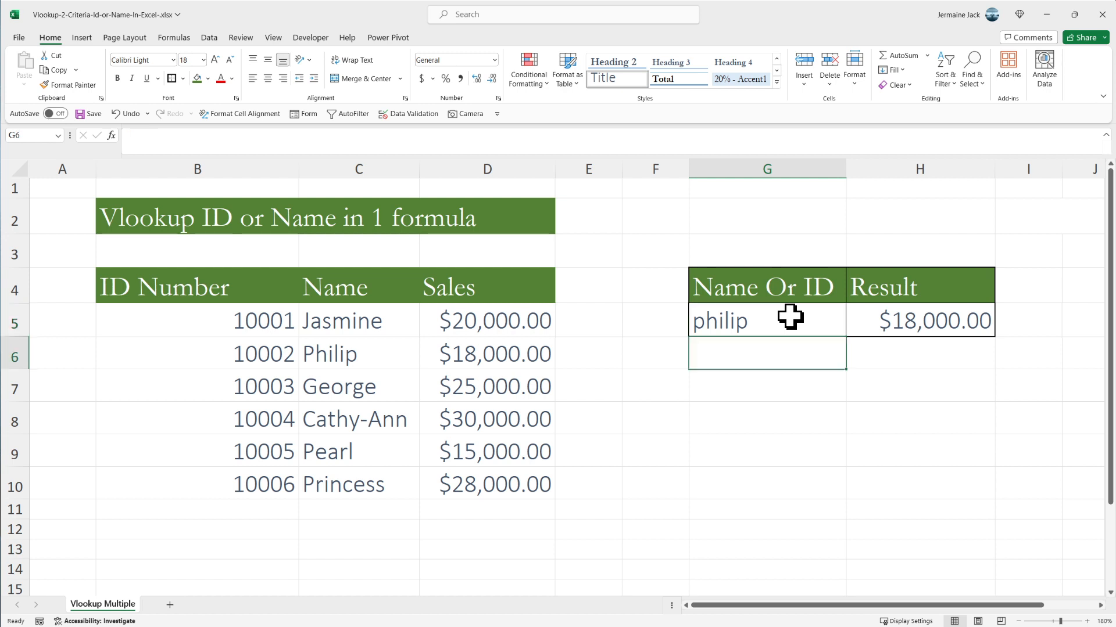
# - Replace the lookup value in G5 with the ID number listed in B10, and select H5 to review its formula
pyautogui.click(789, 317)
pyautogui.write('1')
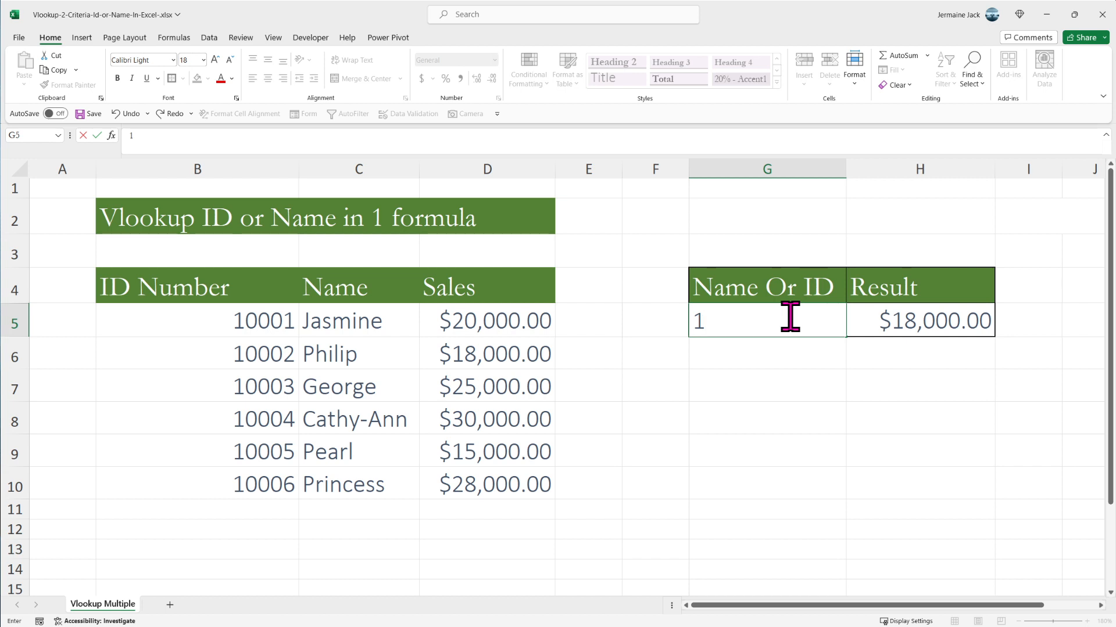
pyautogui.write('0006')
pyautogui.press('Return')
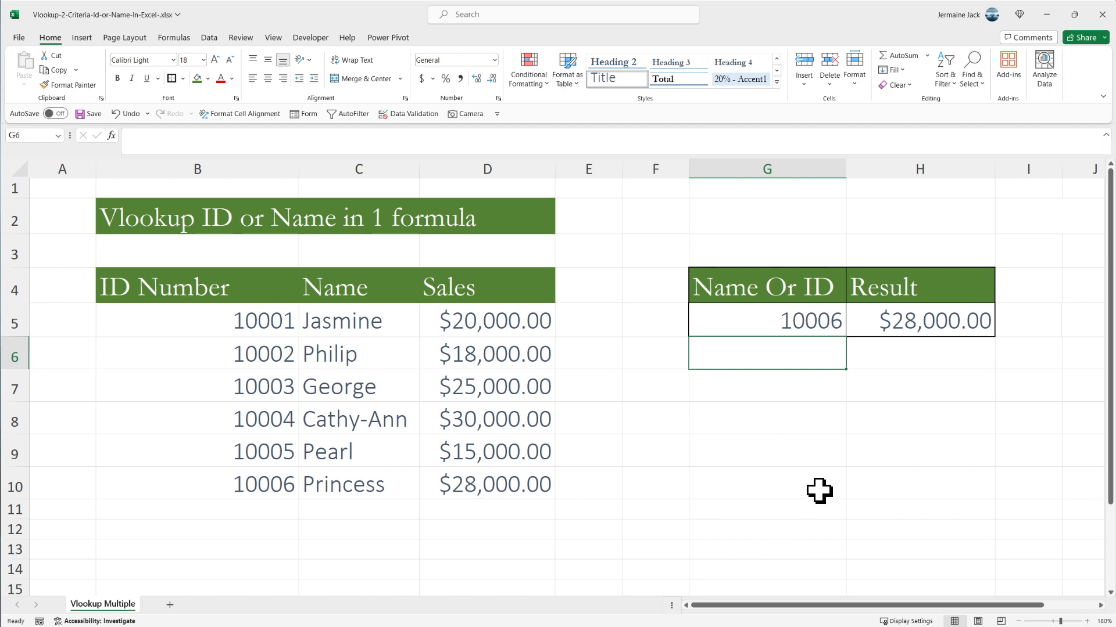
pyautogui.click(936, 324)
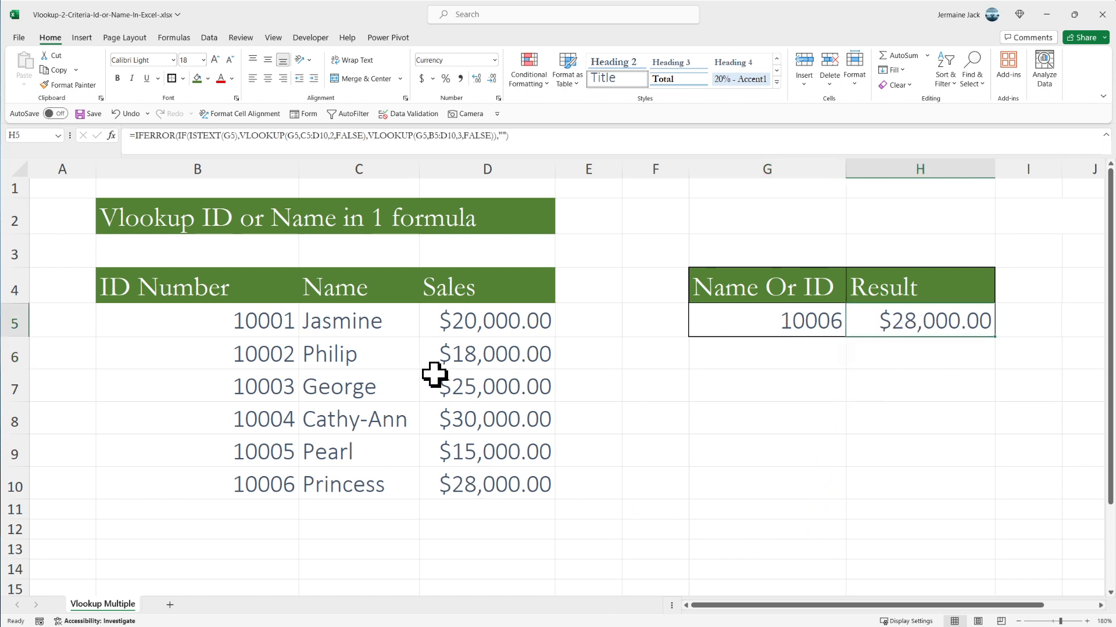